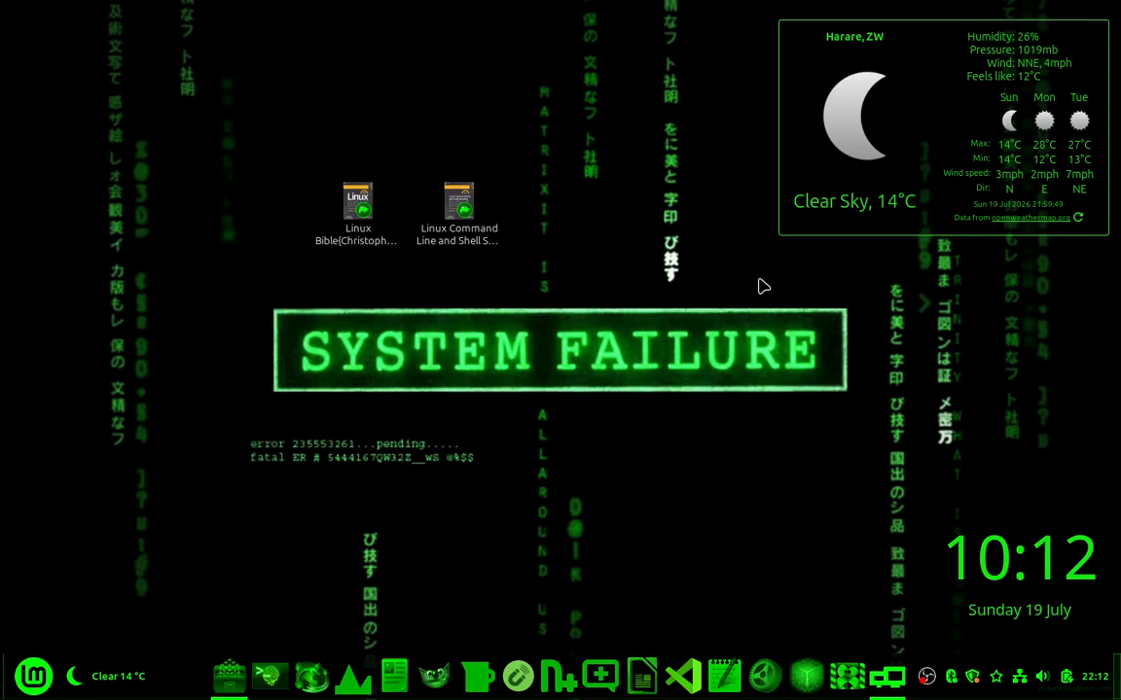
- Open the Linux Mint Welcome Screen from the Preferences applications, view its introduction, and close it
{"action": "left_click", "coordinate": [33, 676]}
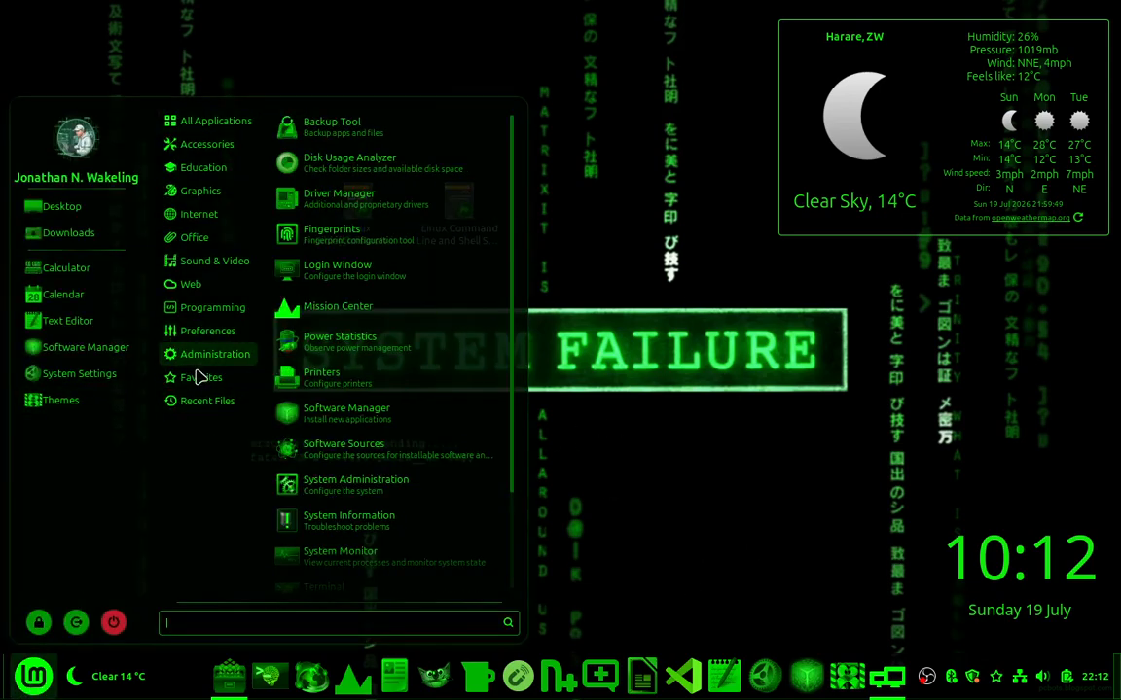
{"action": "left_click", "coordinate": [34, 676]}
{"action": "left_click", "coordinate": [33, 676]}
{"action": "mouse_move", "coordinate": [230, 334]}
{"action": "scroll", "coordinate": [369, 458], "scroll_direction": "down", "scroll_amount": 5}
{"action": "scroll", "coordinate": [335, 515], "scroll_direction": "down", "scroll_amount": 5}
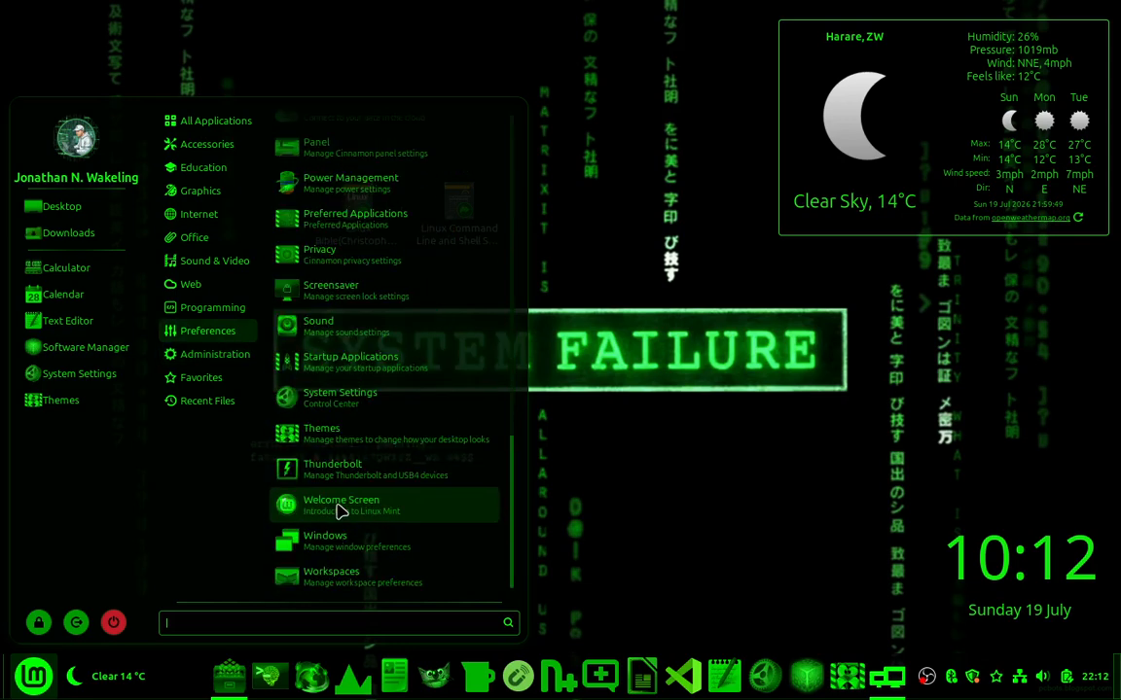
{"action": "left_click", "coordinate": [342, 508]}
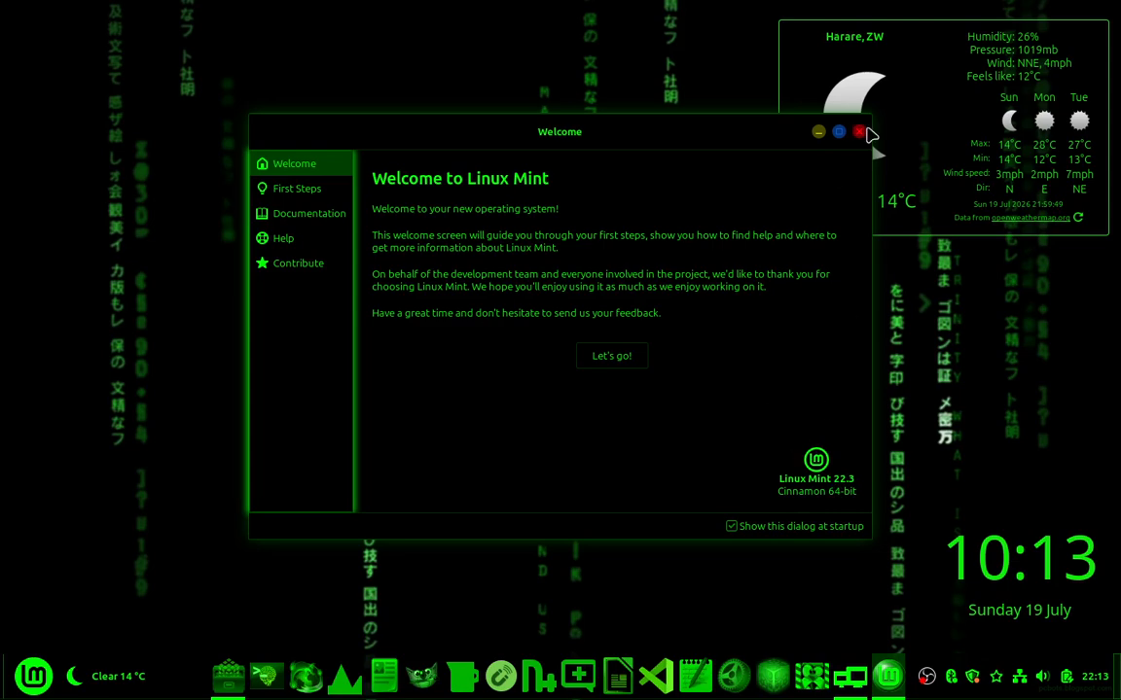
{"action": "left_click", "coordinate": [860, 131]}
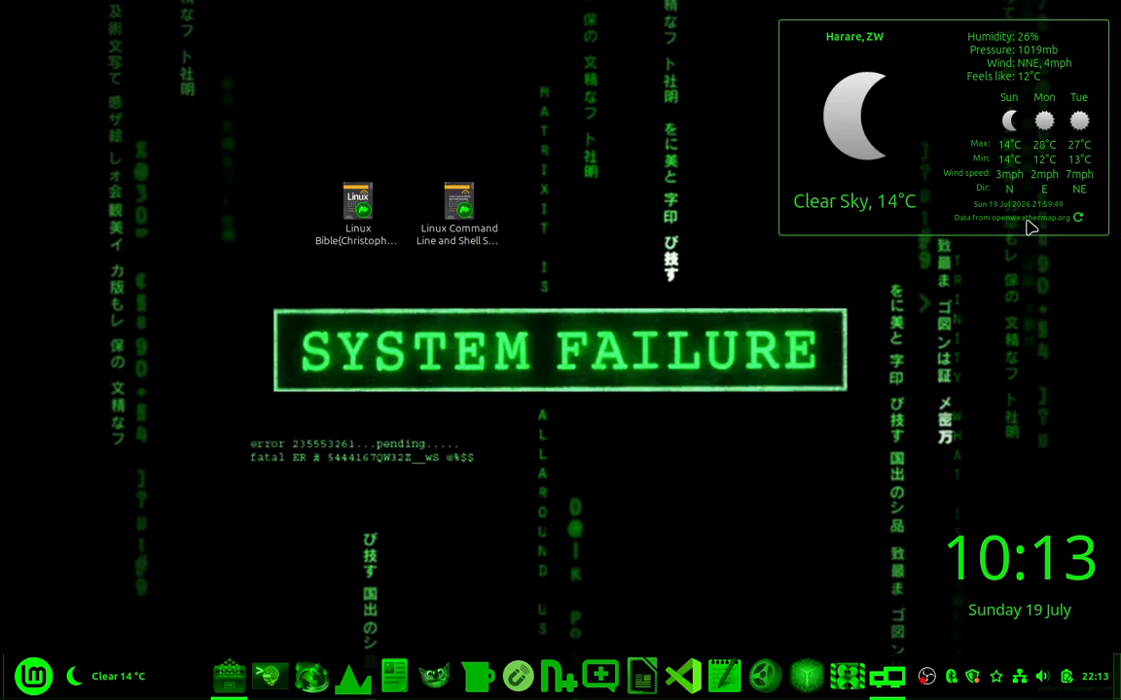
- View the detailed weather forecast from the panel's weather applet, and dismiss it
{"action": "left_click", "coordinate": [107, 676]}
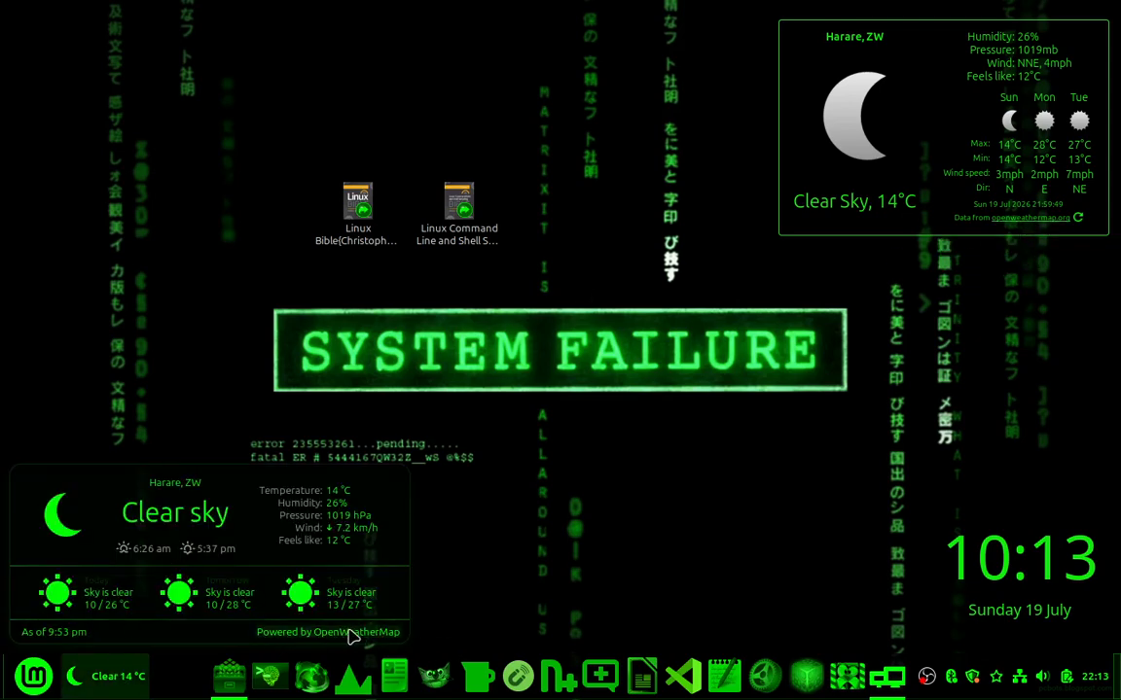
{"action": "left_click", "coordinate": [628, 548]}
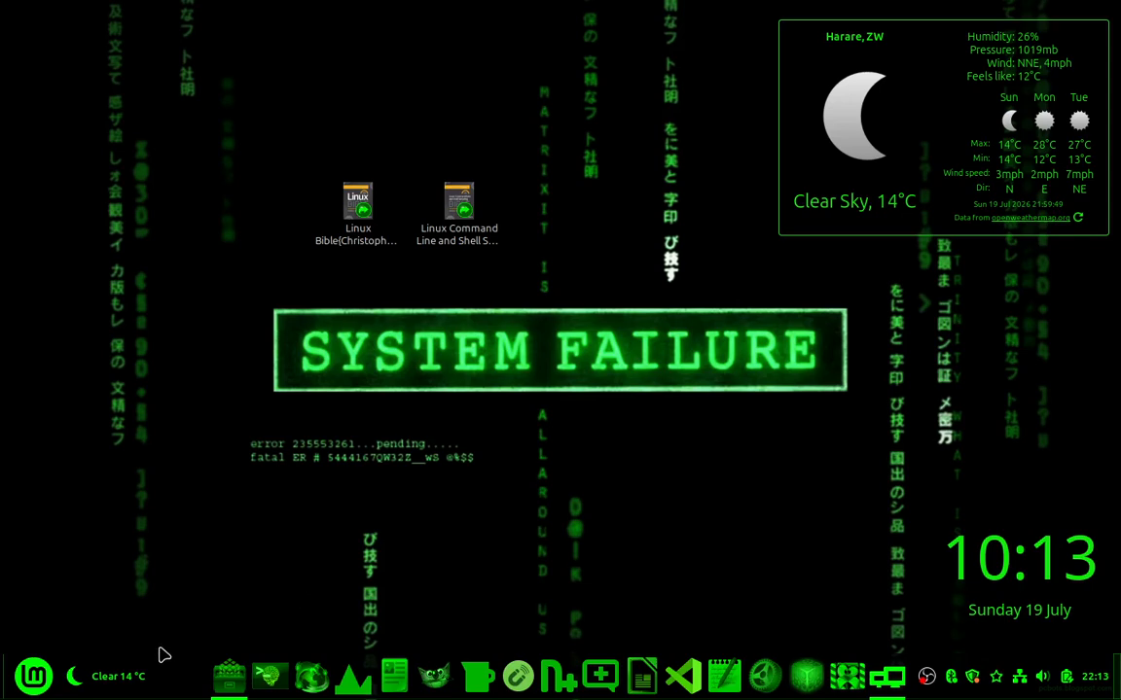
{"action": "left_click", "coordinate": [105, 676]}
{"action": "left_click", "coordinate": [88, 693]}
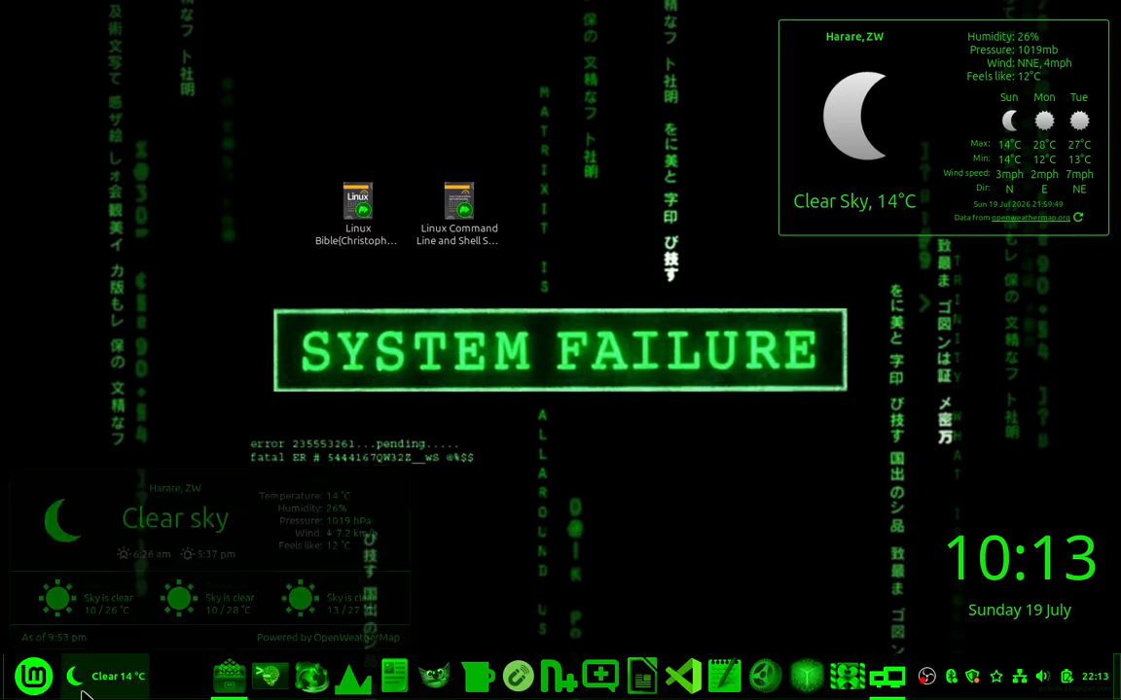
{"action": "key", "text": "super"}
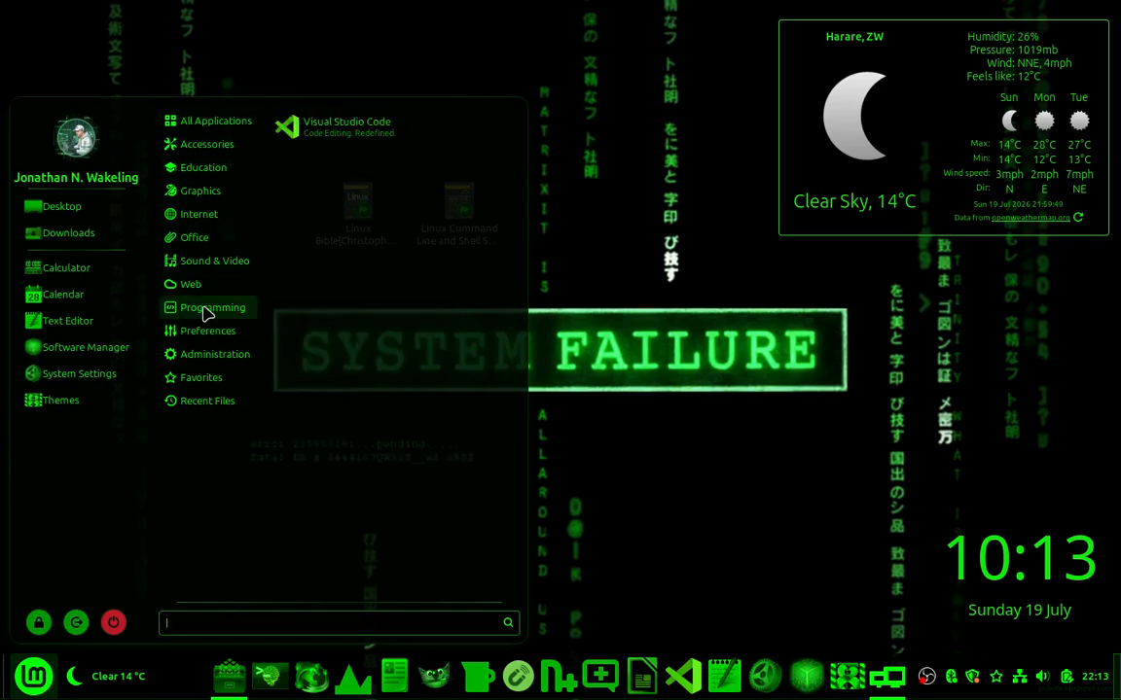
{"action": "mouse_move", "coordinate": [208, 330]}
{"action": "scroll", "coordinate": [428, 496], "scroll_direction": "down", "scroll_amount": 3}
{"action": "scroll", "coordinate": [428, 486], "scroll_direction": "down", "scroll_amount": 10}
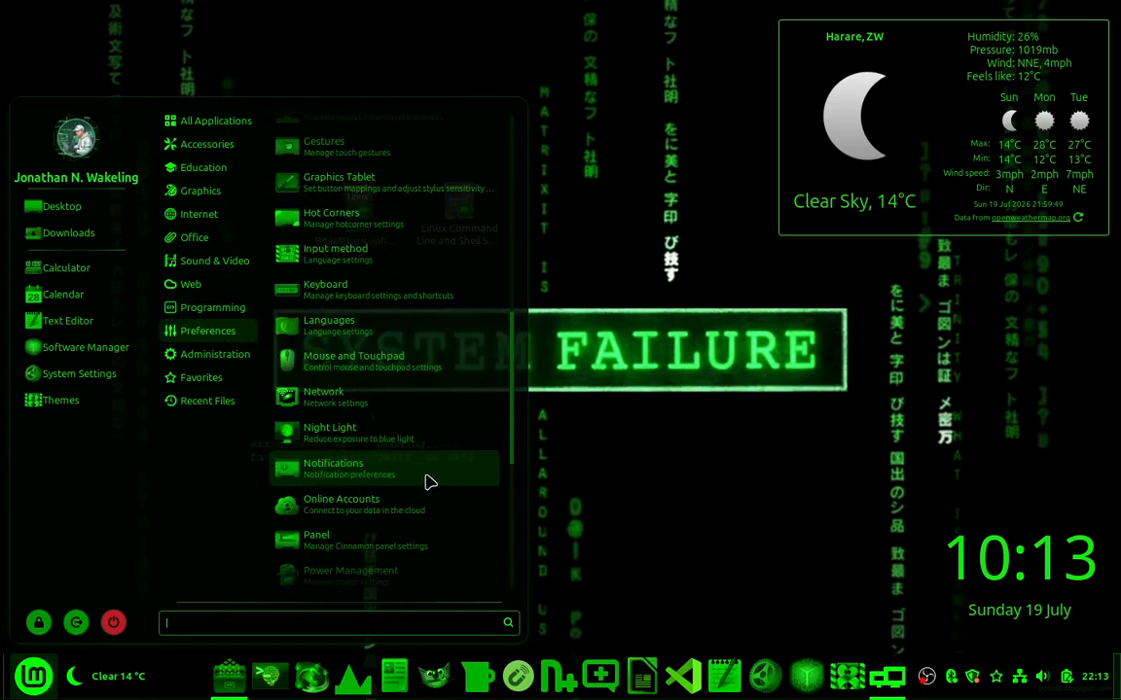
{"action": "left_click", "coordinate": [885, 446]}
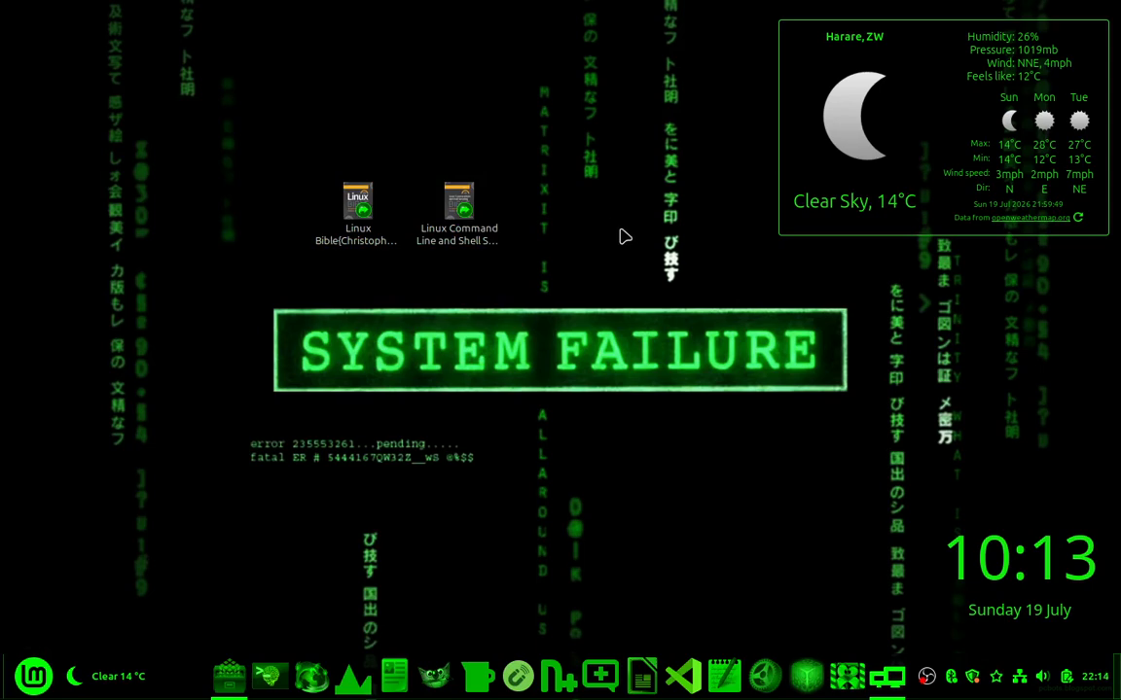
- Set the desktop background to the green Linux Mint wallpaper by Sele with the centred logo, and close the Backgrounds window
{"action": "right_click", "coordinate": [592, 199]}
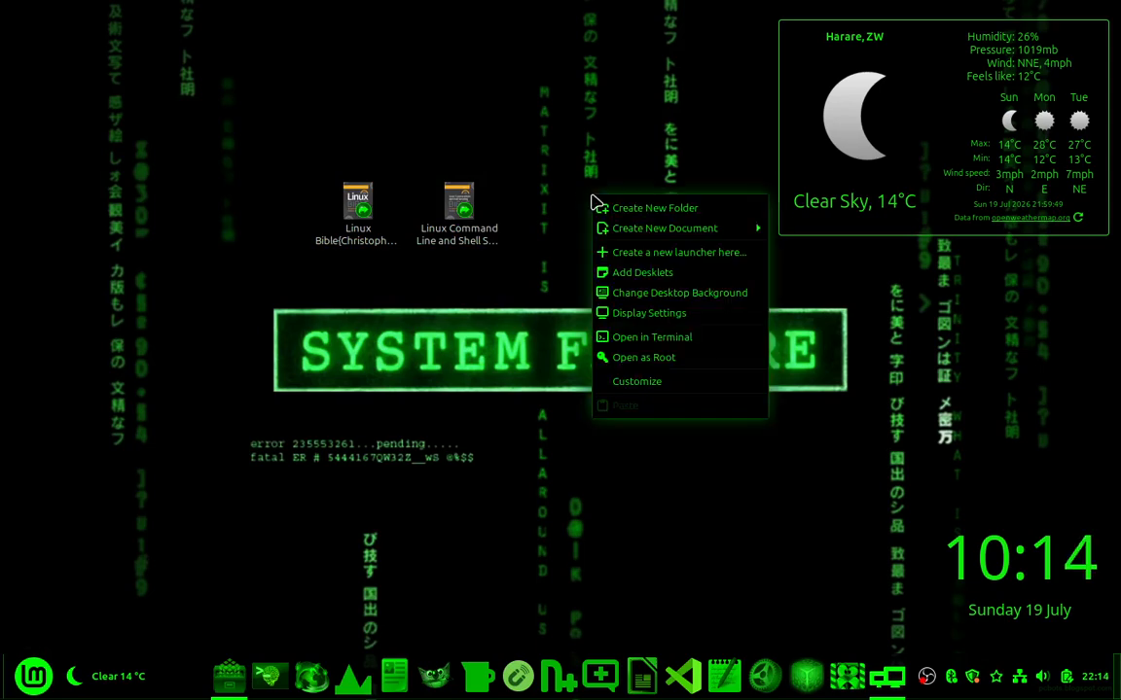
{"action": "left_click", "coordinate": [685, 303]}
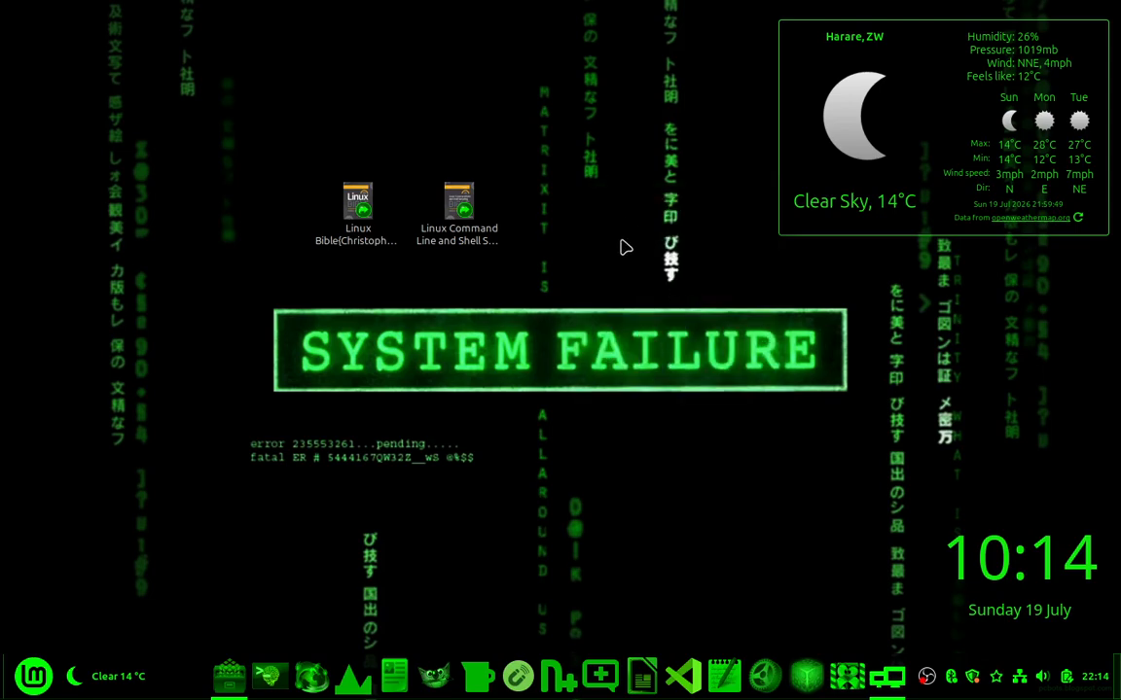
{"action": "left_click", "coordinate": [309, 179]}
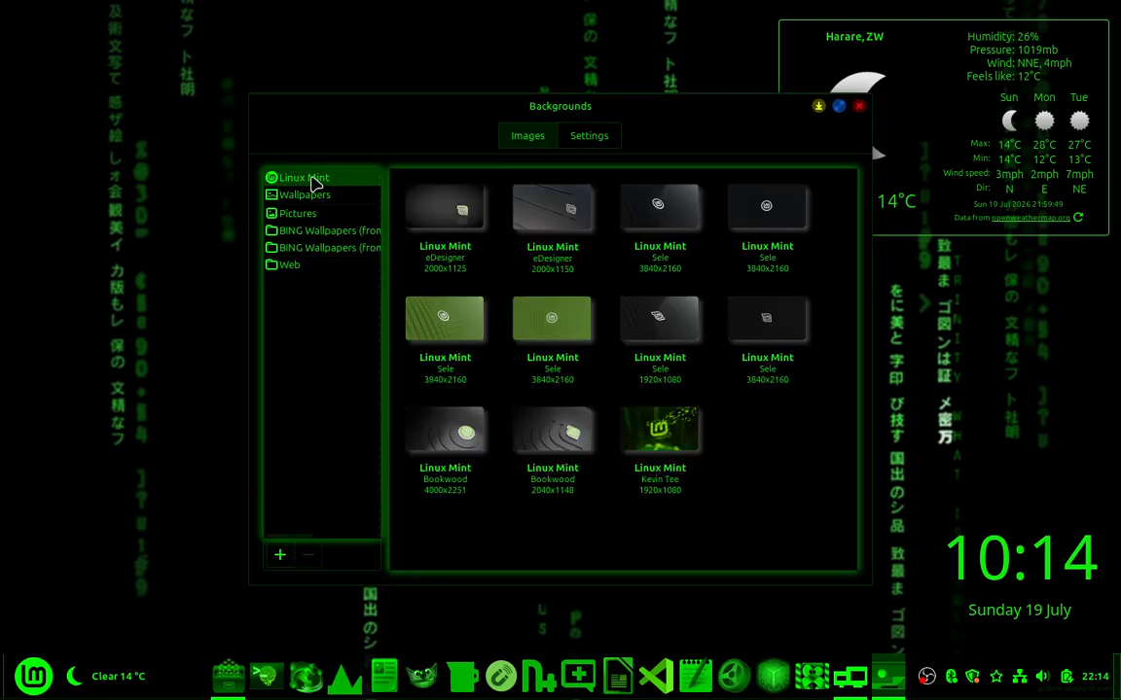
{"action": "left_click", "coordinate": [552, 337]}
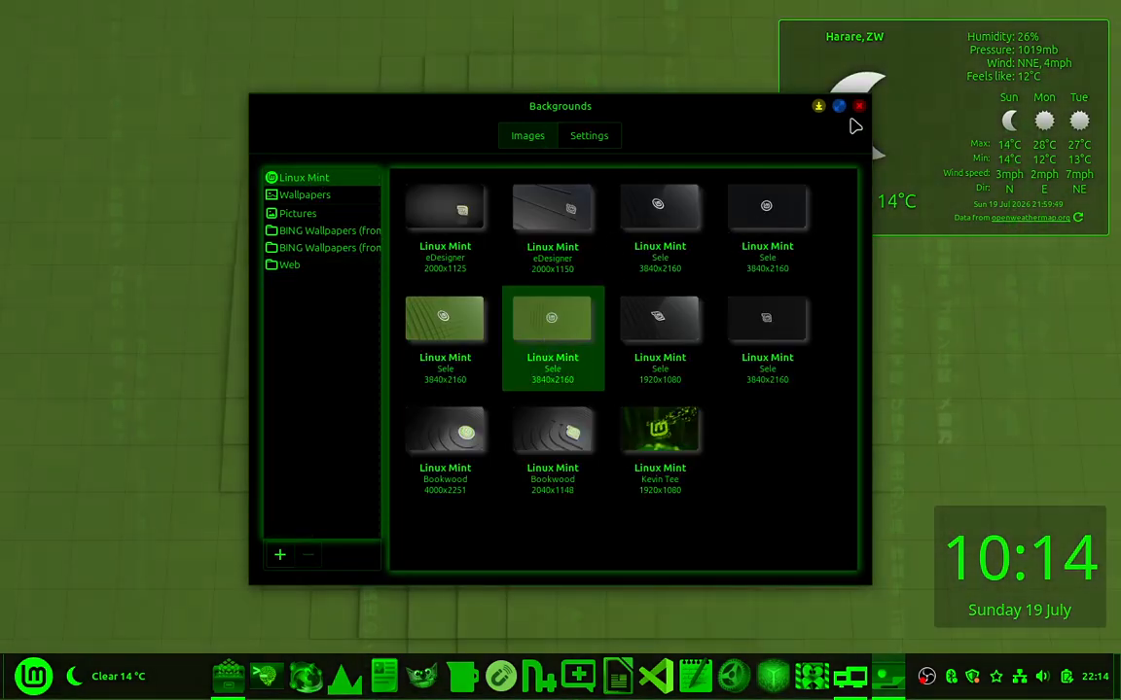
{"action": "left_click", "coordinate": [859, 105]}
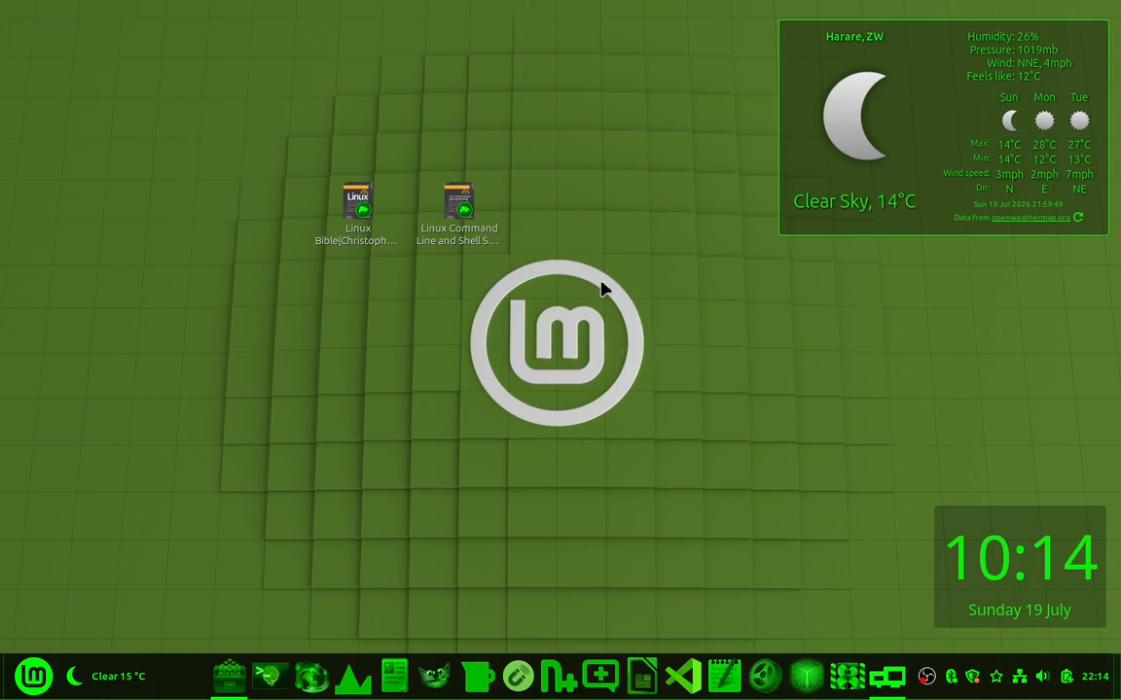
- Set the desktop background to the "System Failure" image from the Web wallpaper folder, and close the Backgrounds window
{"action": "right_click", "coordinate": [574, 239]}
{"action": "left_click", "coordinate": [665, 336]}
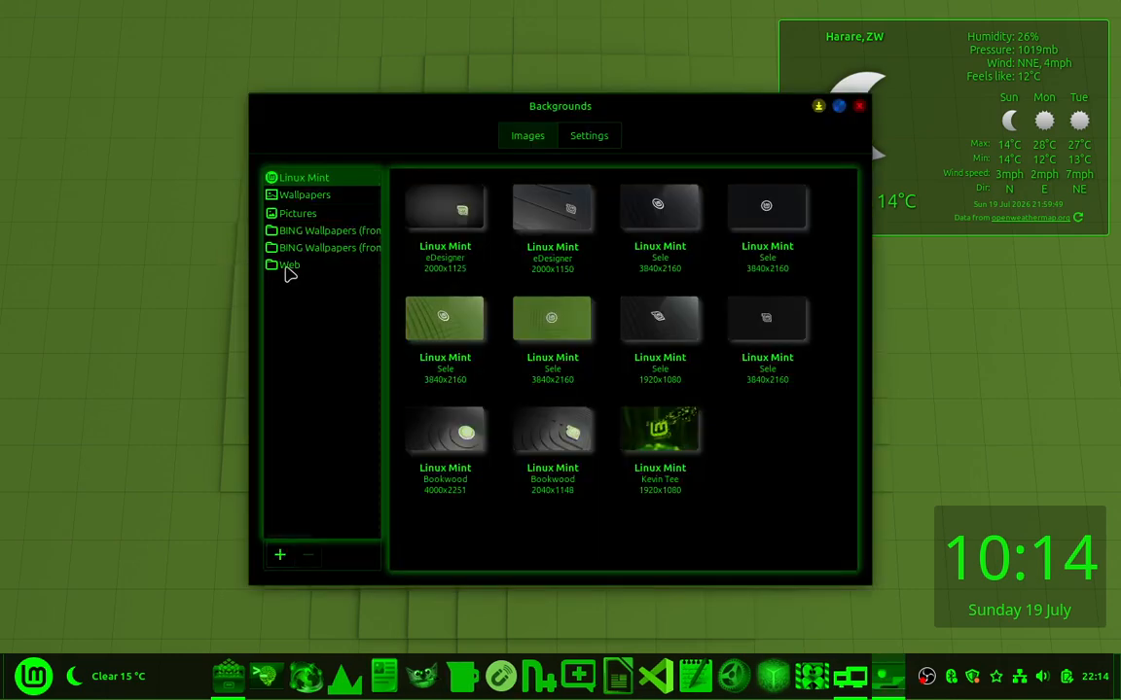
{"action": "left_click", "coordinate": [288, 267]}
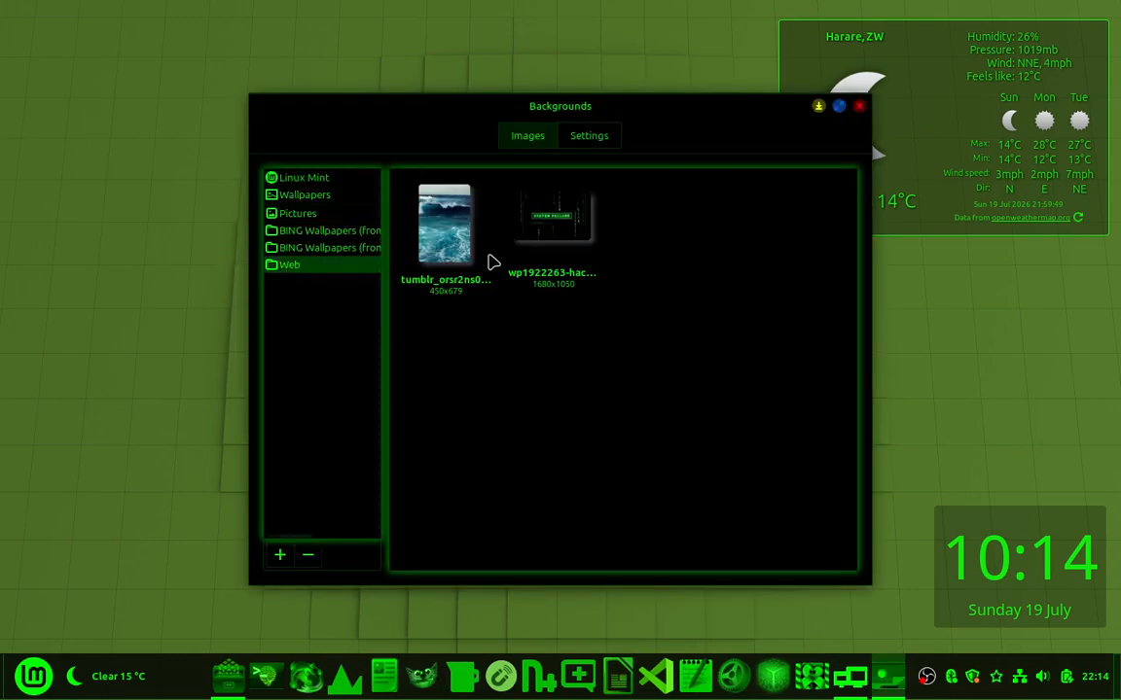
{"action": "left_click", "coordinate": [538, 235]}
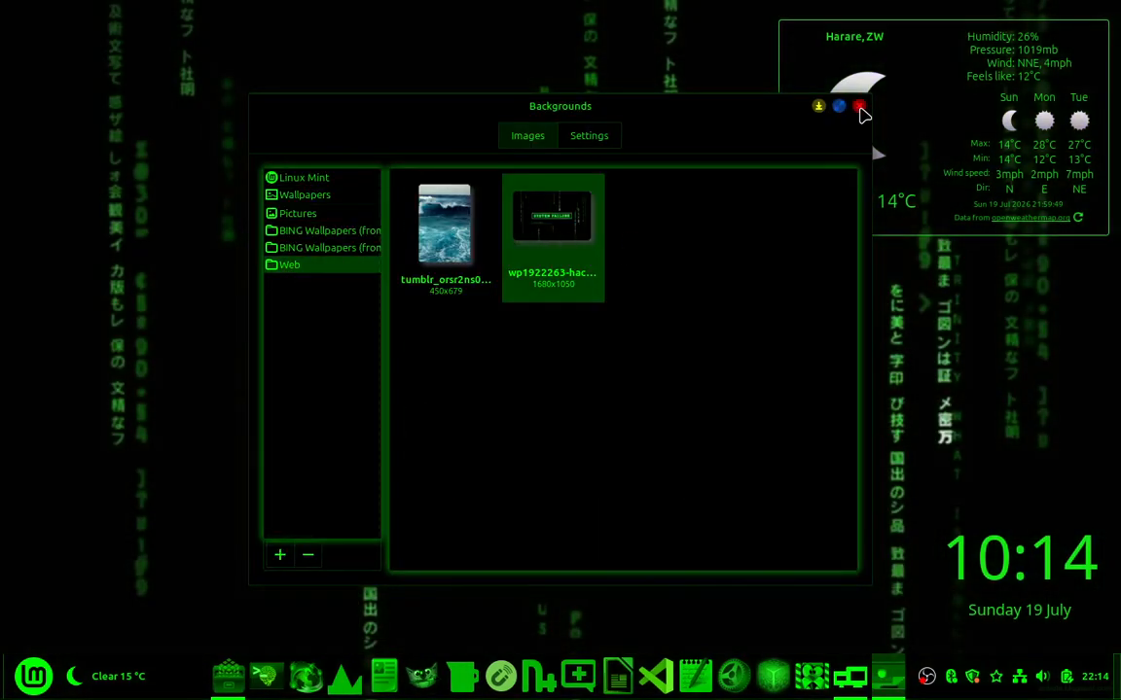
{"action": "left_click", "coordinate": [860, 107]}
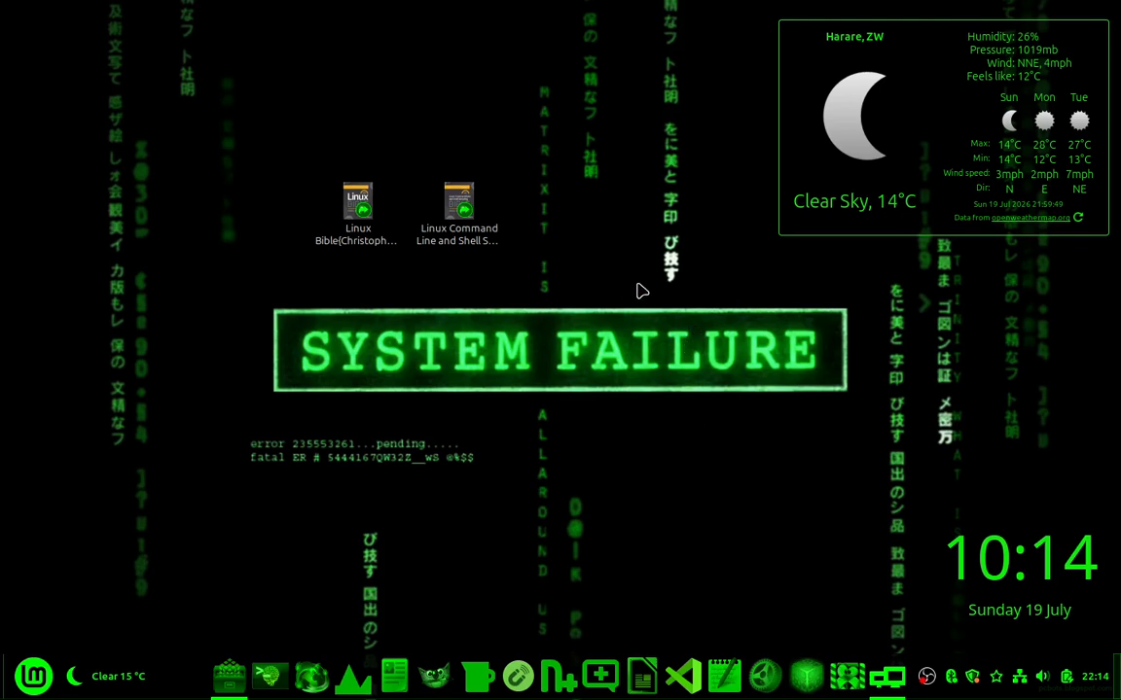
- View the covers of the Linux Bible and the Linux Command Line and Shell Scripting Bible from the desktop, closing each document
{"action": "double_click", "coordinate": [361, 203]}
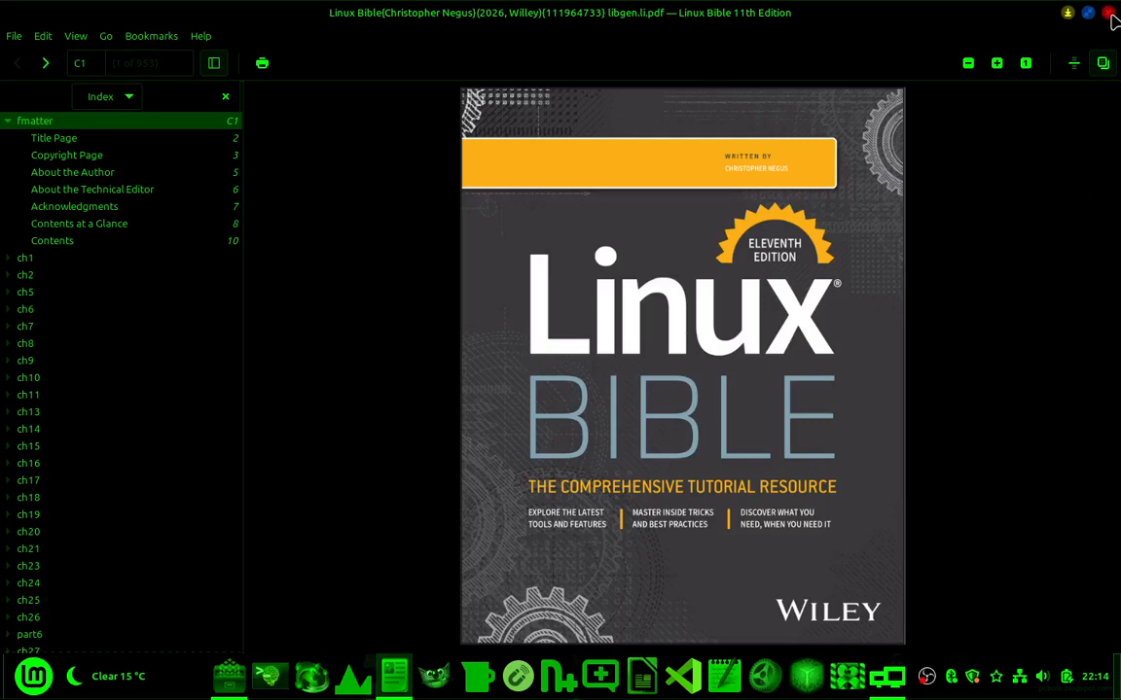
{"action": "left_click", "coordinate": [1108, 13]}
{"action": "double_click", "coordinate": [455, 202]}
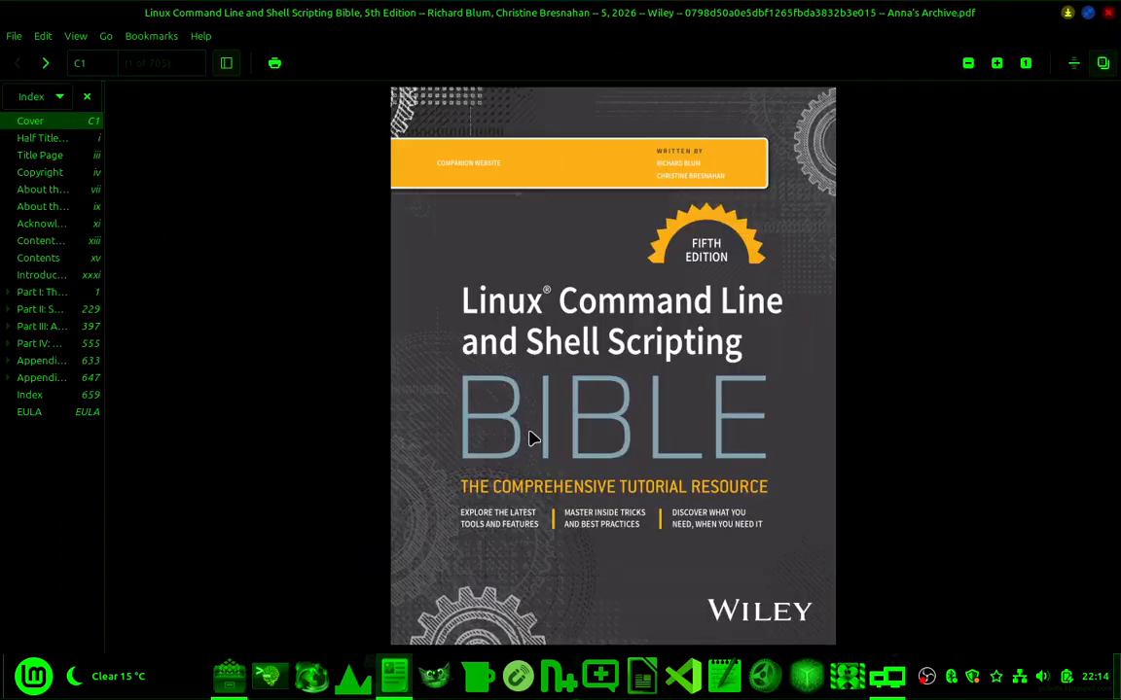
{"action": "left_click", "coordinate": [1110, 15]}
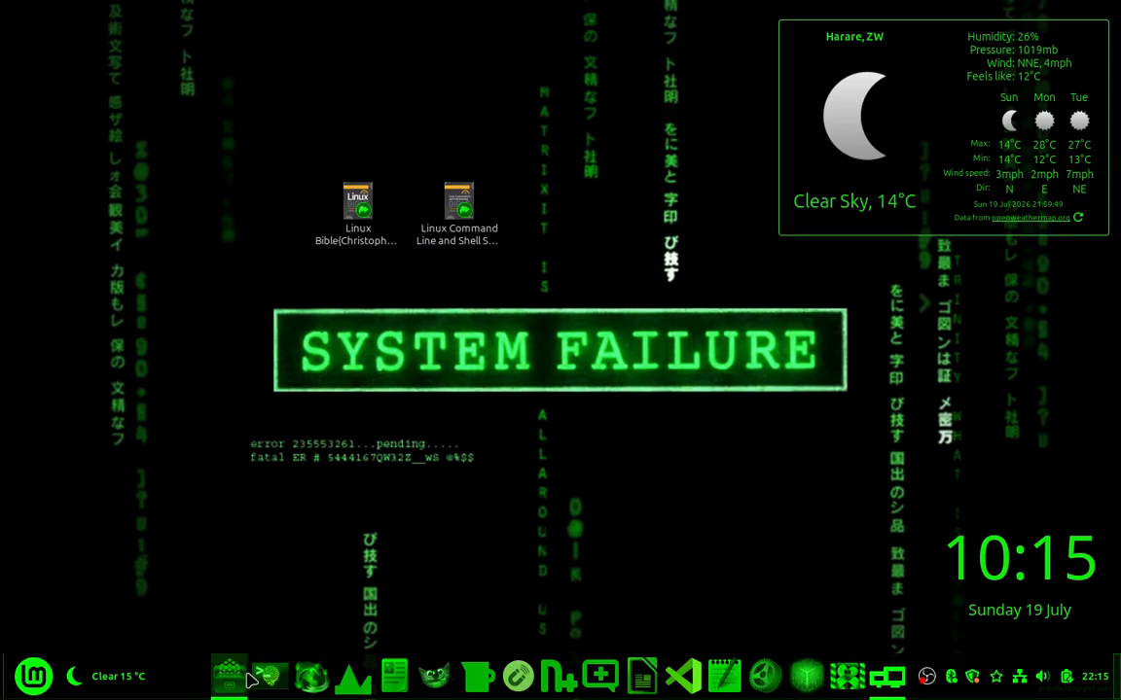
- Run whoami in a new Terminal window, and close the window
{"action": "left_click", "coordinate": [275, 676]}
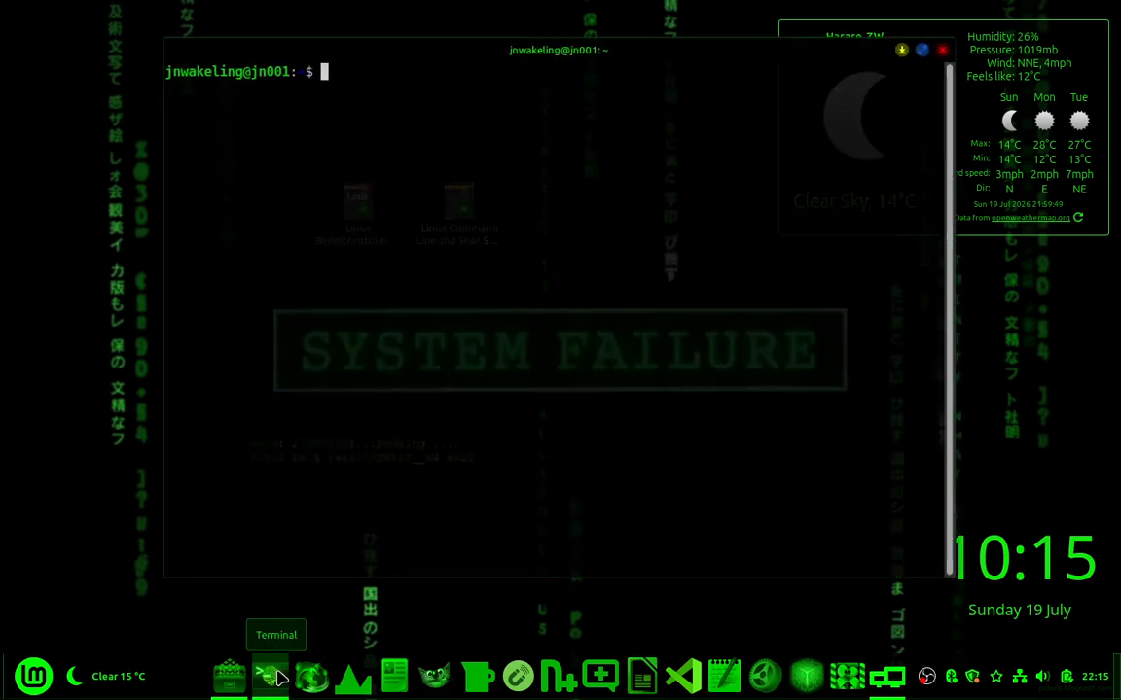
{"action": "left_click_drag", "start_coordinate": [325, 53], "coordinate": [344, 103]}
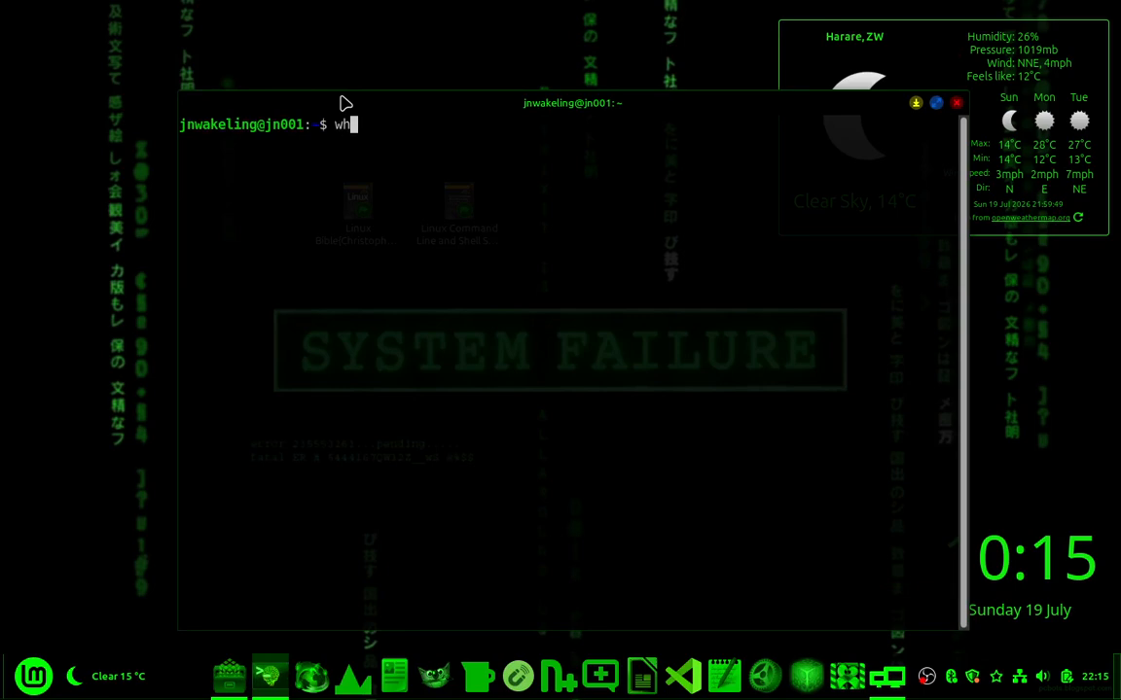
{"action": "type", "text": "whoami"}
{"action": "key", "text": "Return"}
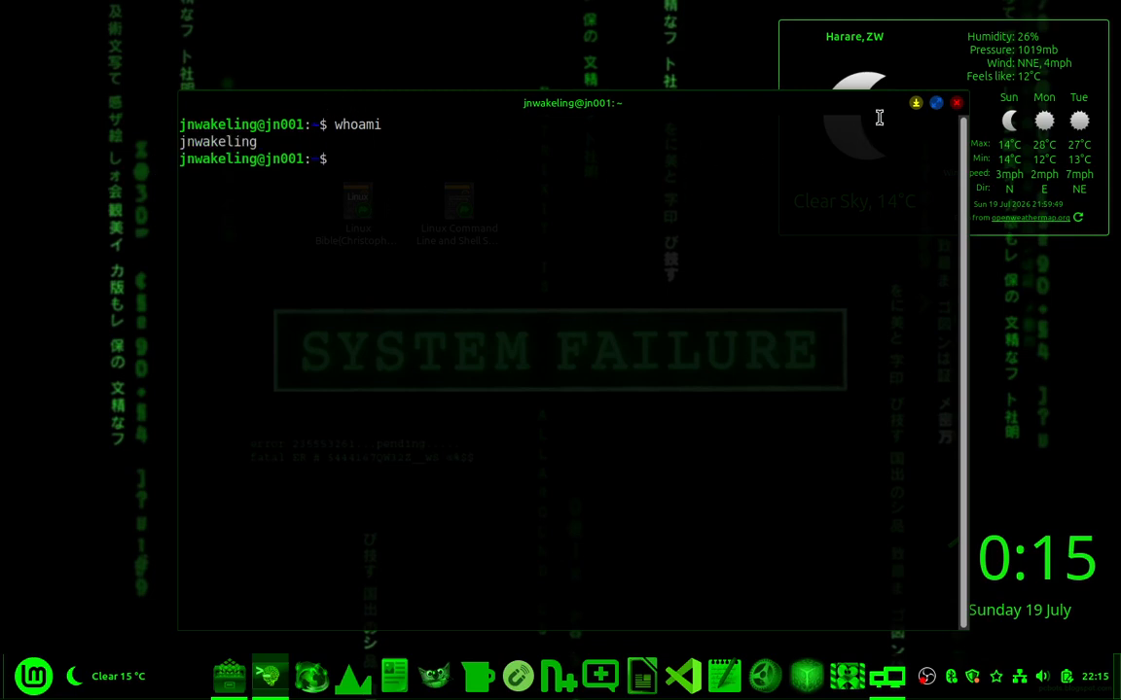
{"action": "left_click", "coordinate": [958, 104]}
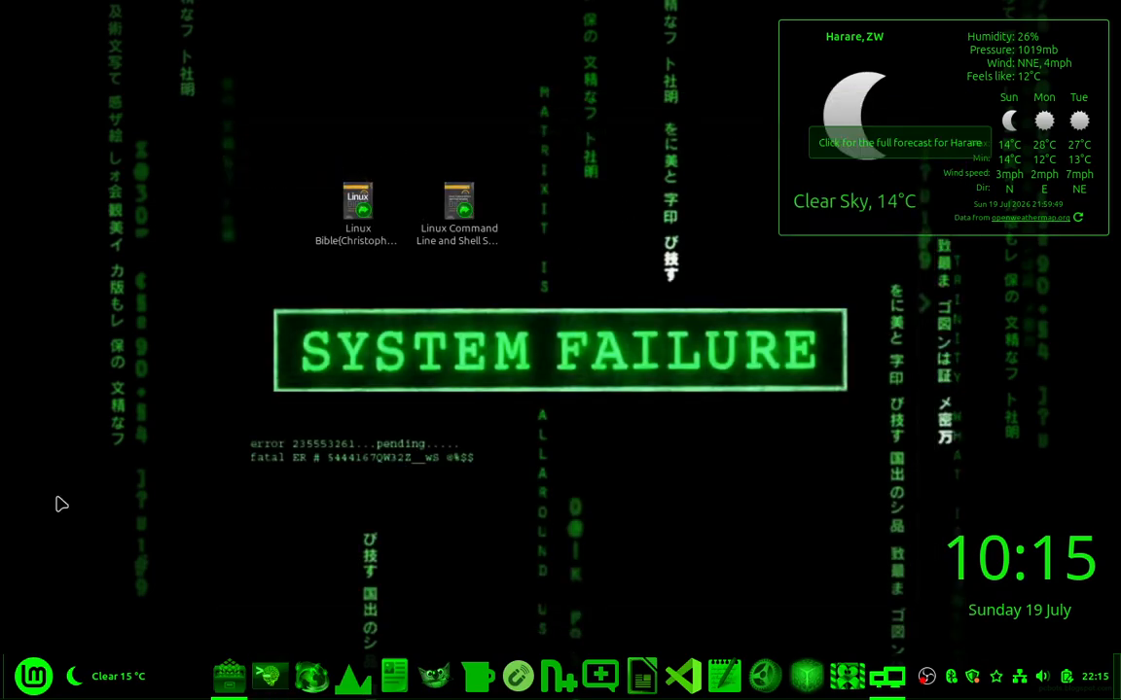
{"action": "left_click", "coordinate": [16, 682]}
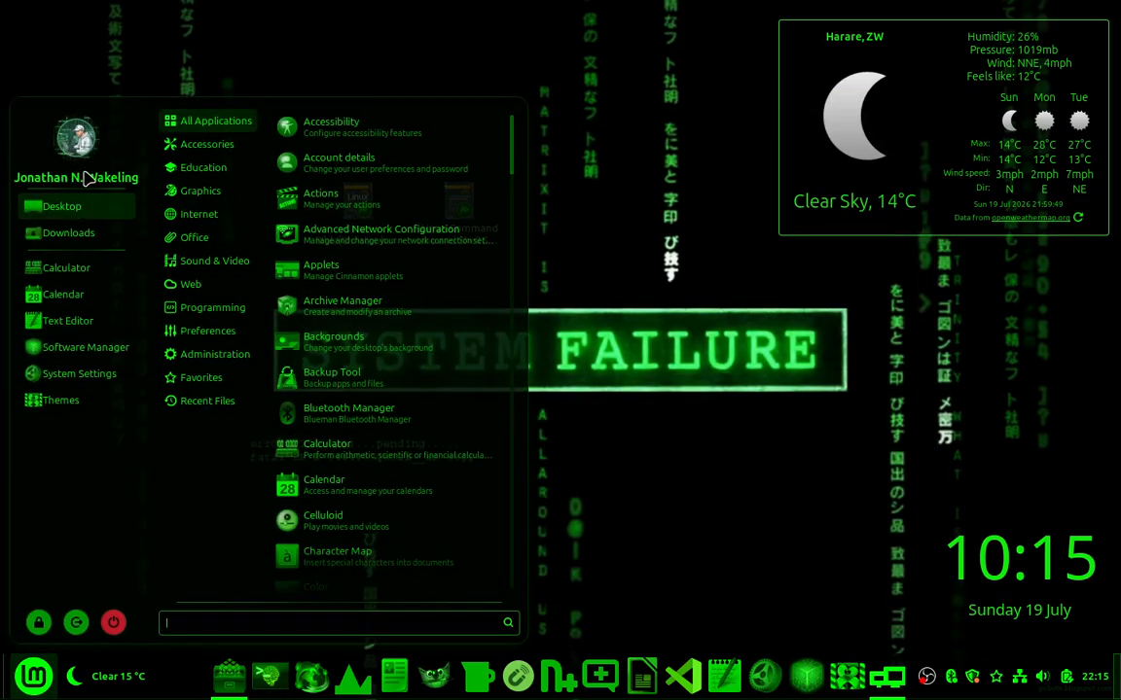
{"action": "mouse_move", "coordinate": [205, 169]}
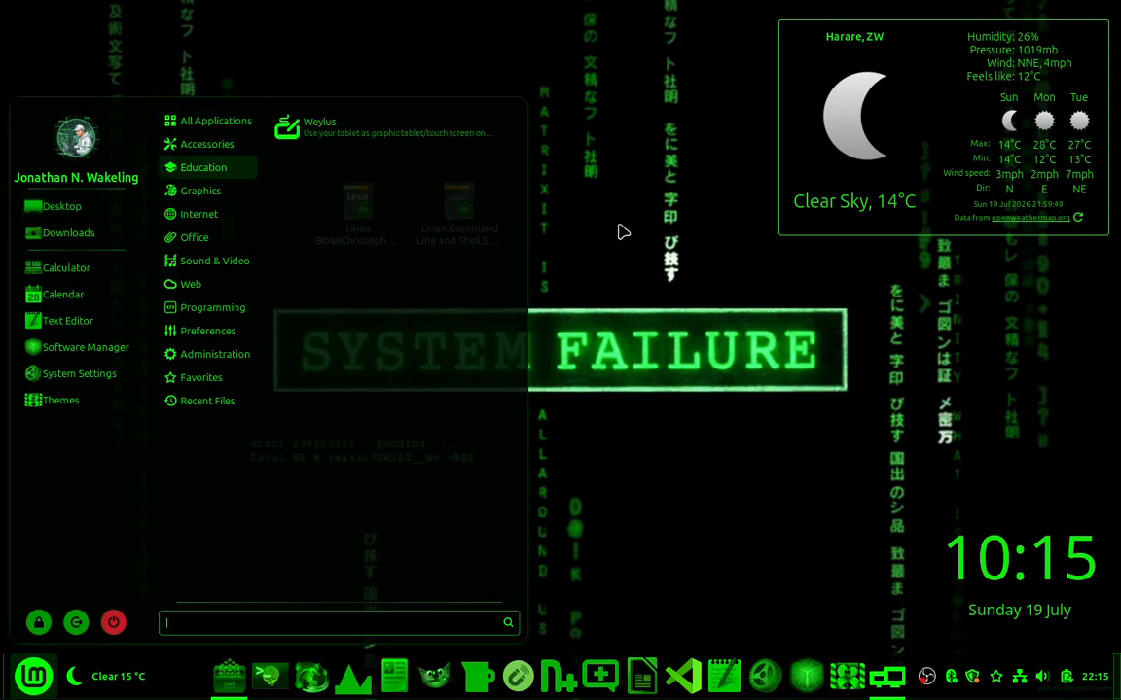
{"action": "left_click", "coordinate": [652, 259]}
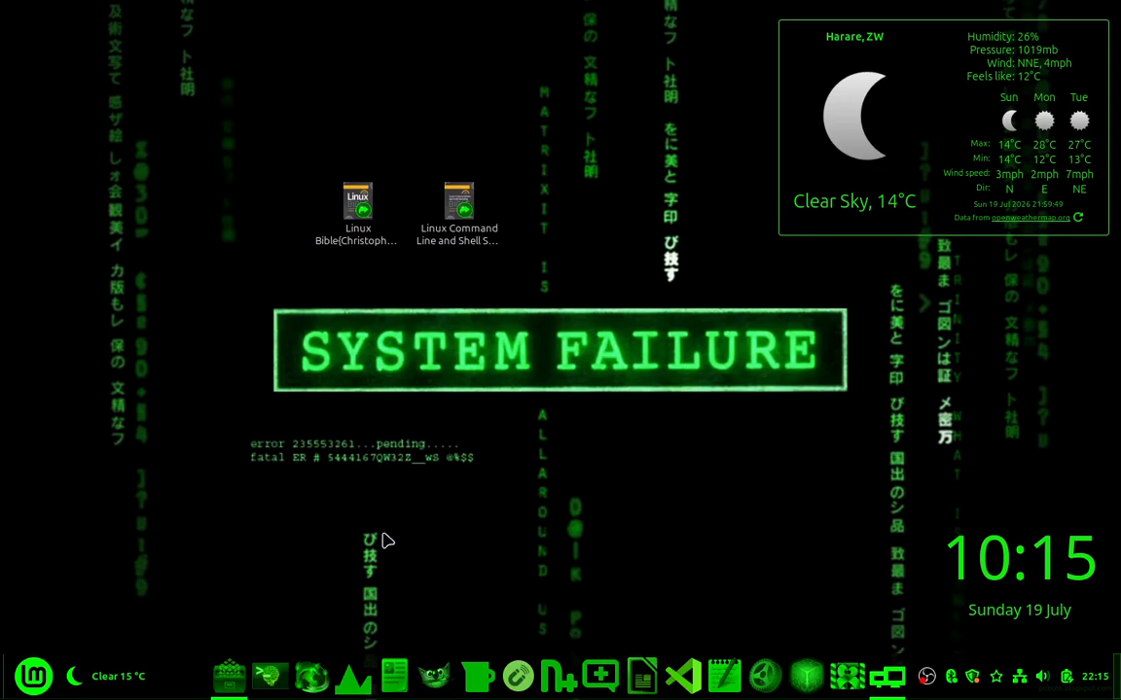
- Open a new Terminal window and bring up the Home folder in the file manager
{"action": "mouse_move", "coordinate": [232, 684]}
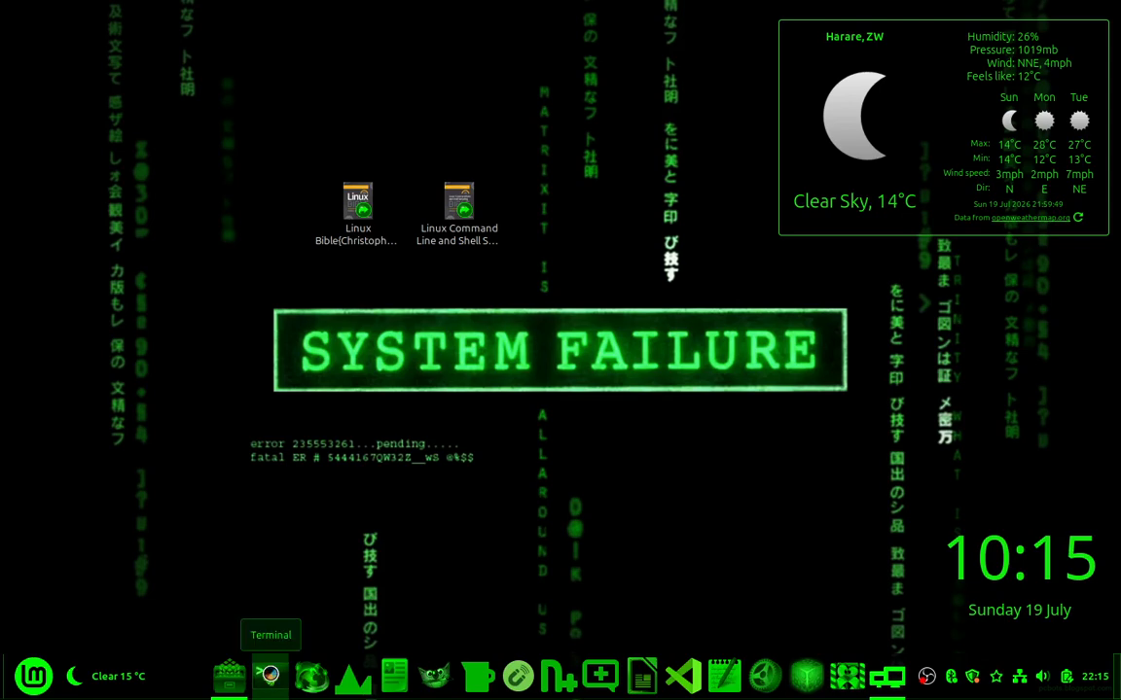
{"action": "left_click", "coordinate": [270, 675]}
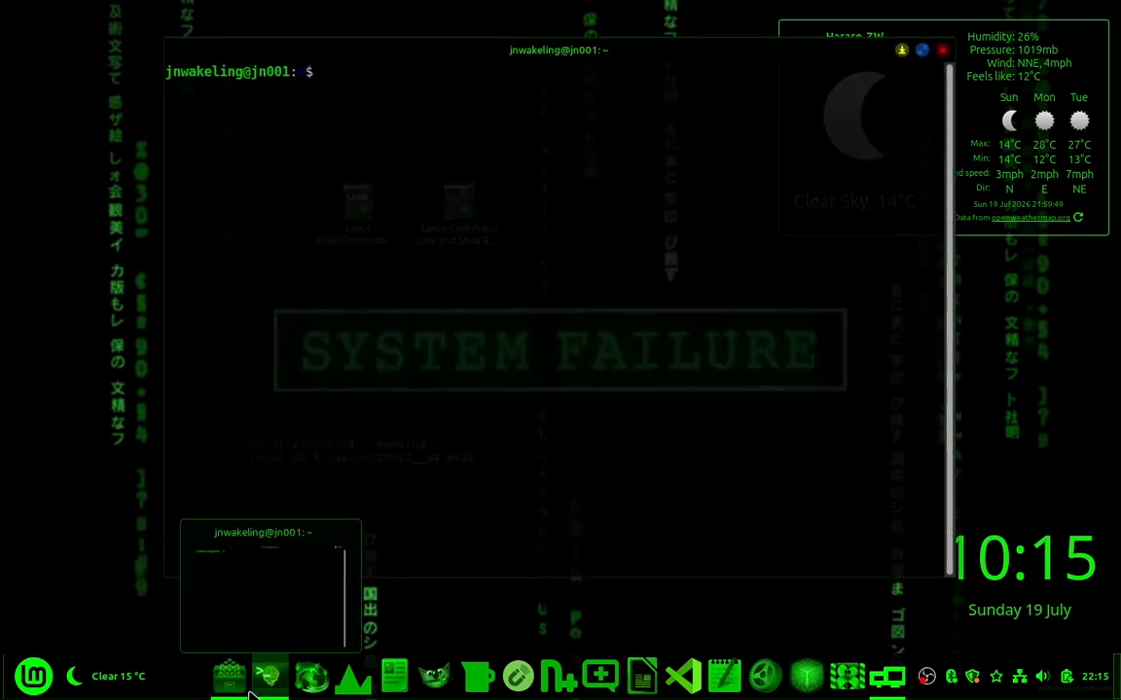
{"action": "left_click", "coordinate": [232, 688]}
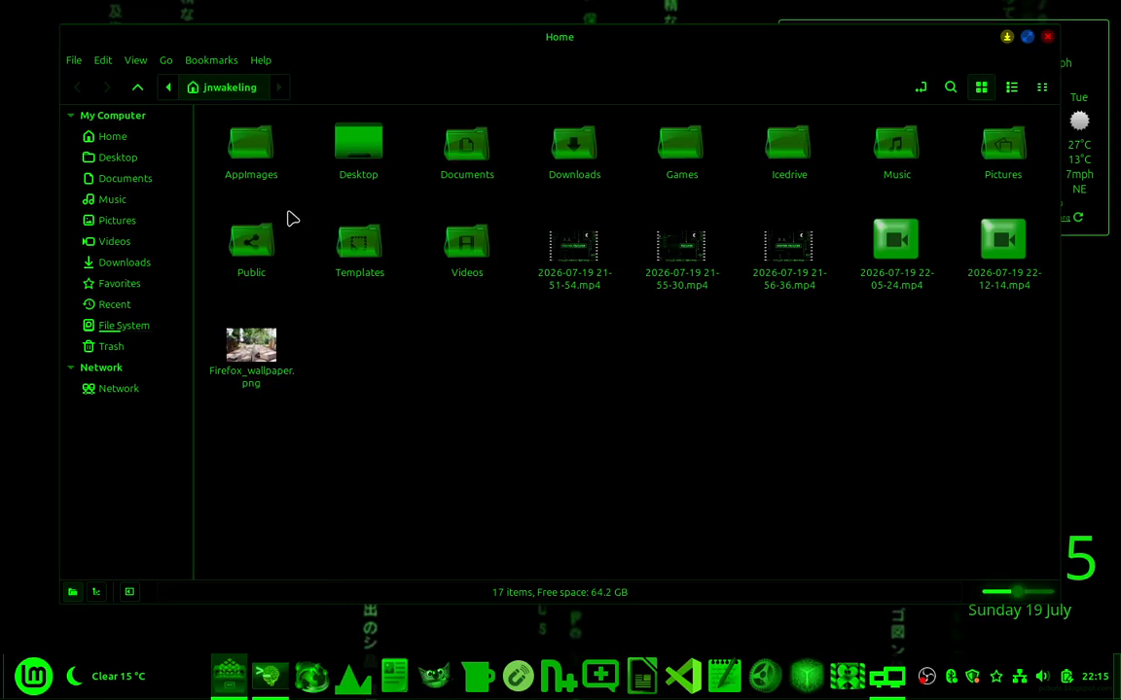
- Switch to Firefox using the existing profile, and reveal the side menu of the new tab dashboard
{"action": "left_click", "coordinate": [313, 676]}
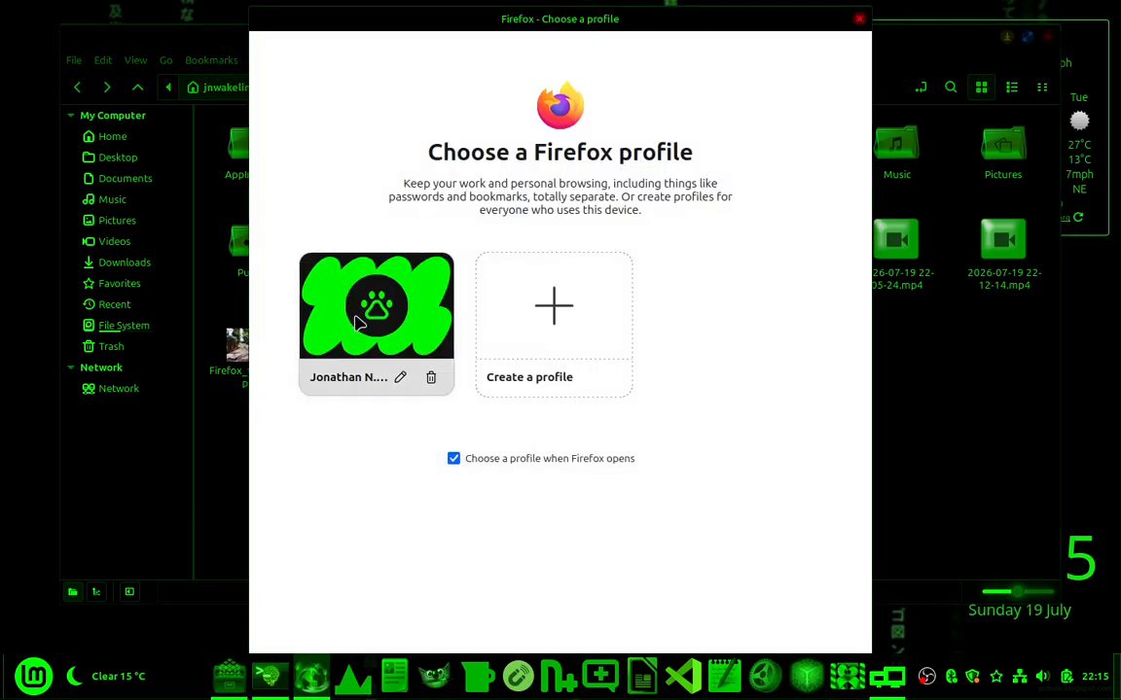
{"action": "left_click", "coordinate": [365, 309]}
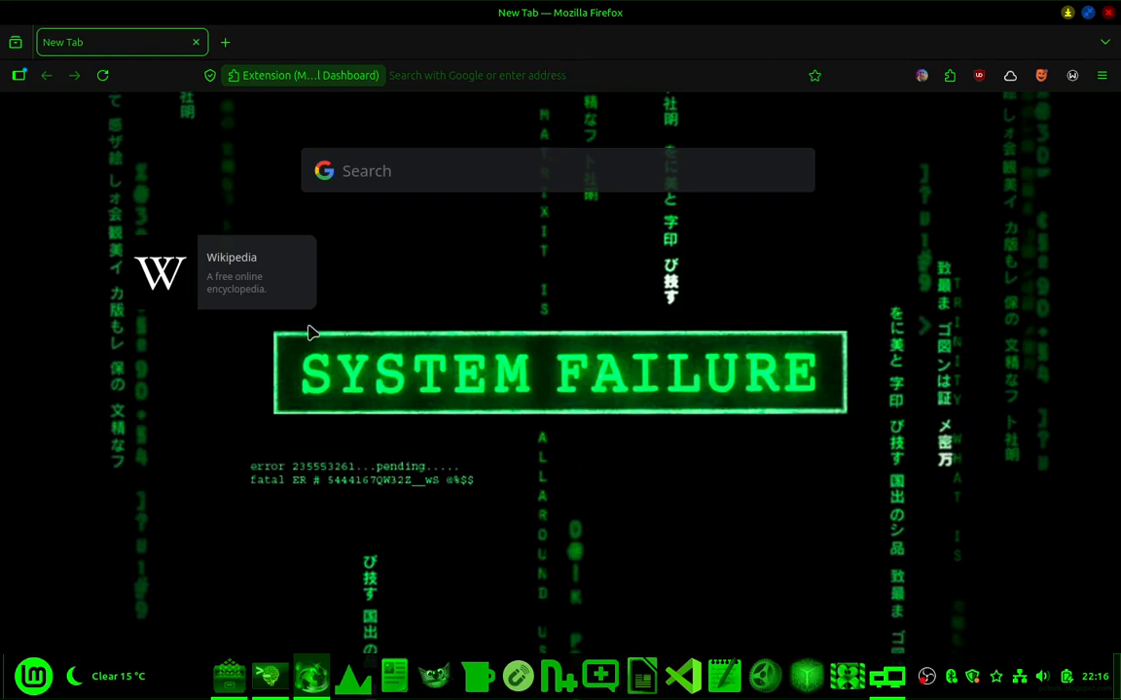
{"action": "mouse_move", "coordinate": [1119, 144]}
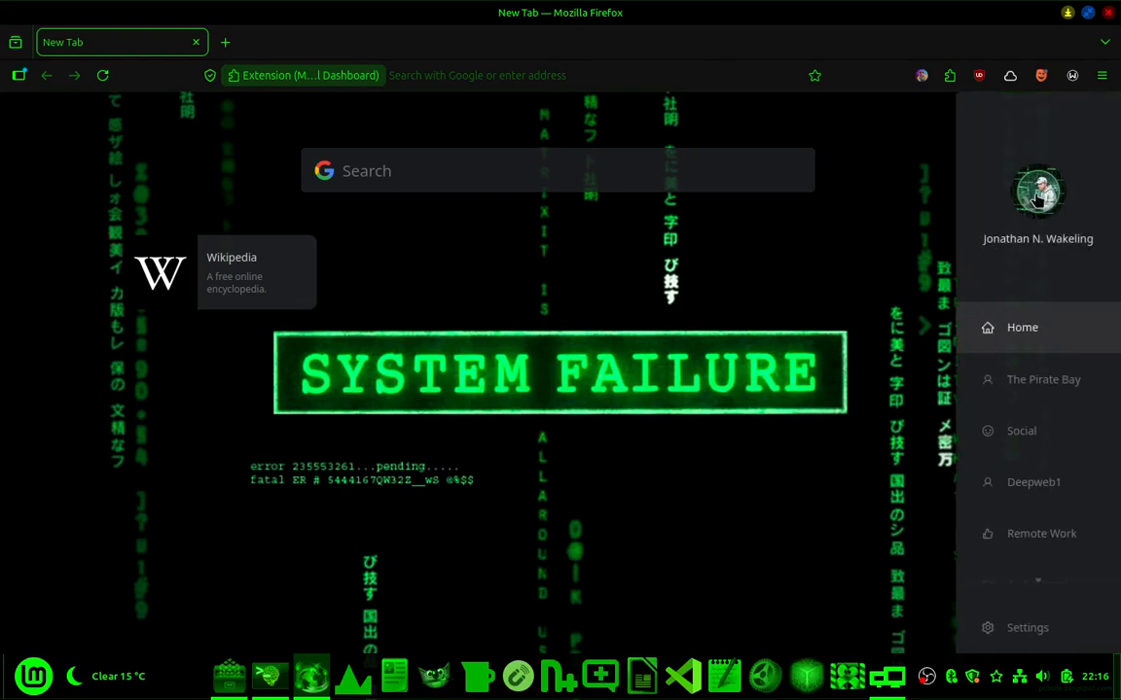
- Open the new tab dashboard's settings and look over the General, Appearance, and Feedback & Others pages
{"action": "right_click", "coordinate": [839, 263]}
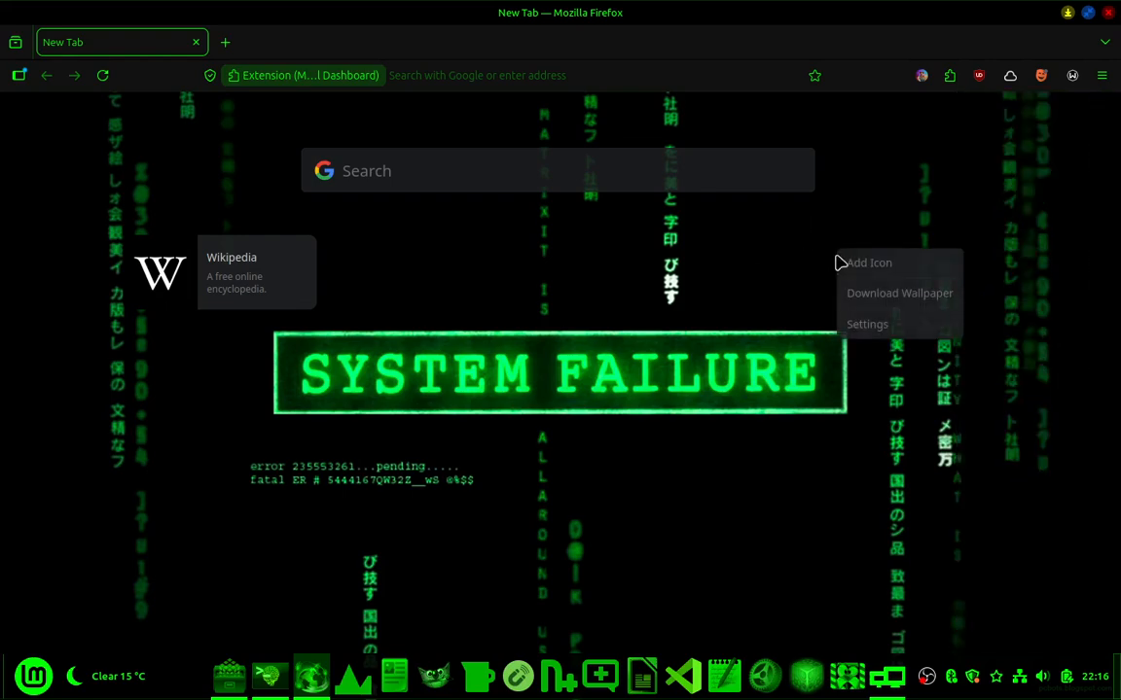
{"action": "left_click", "coordinate": [856, 324]}
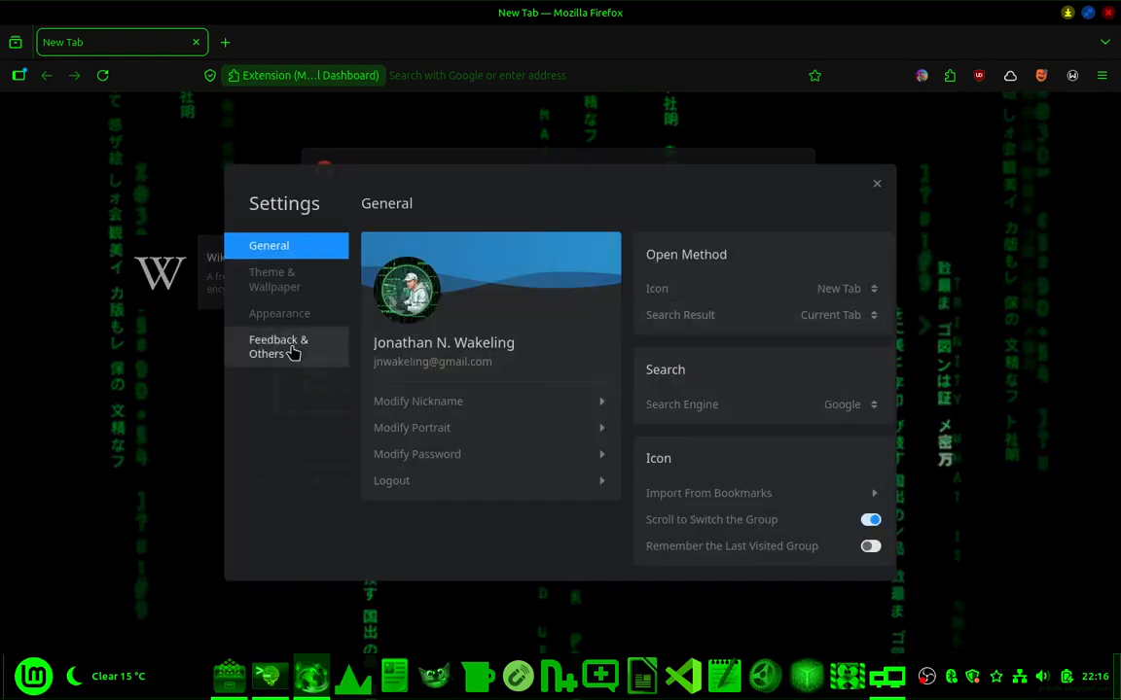
{"action": "left_click", "coordinate": [277, 317]}
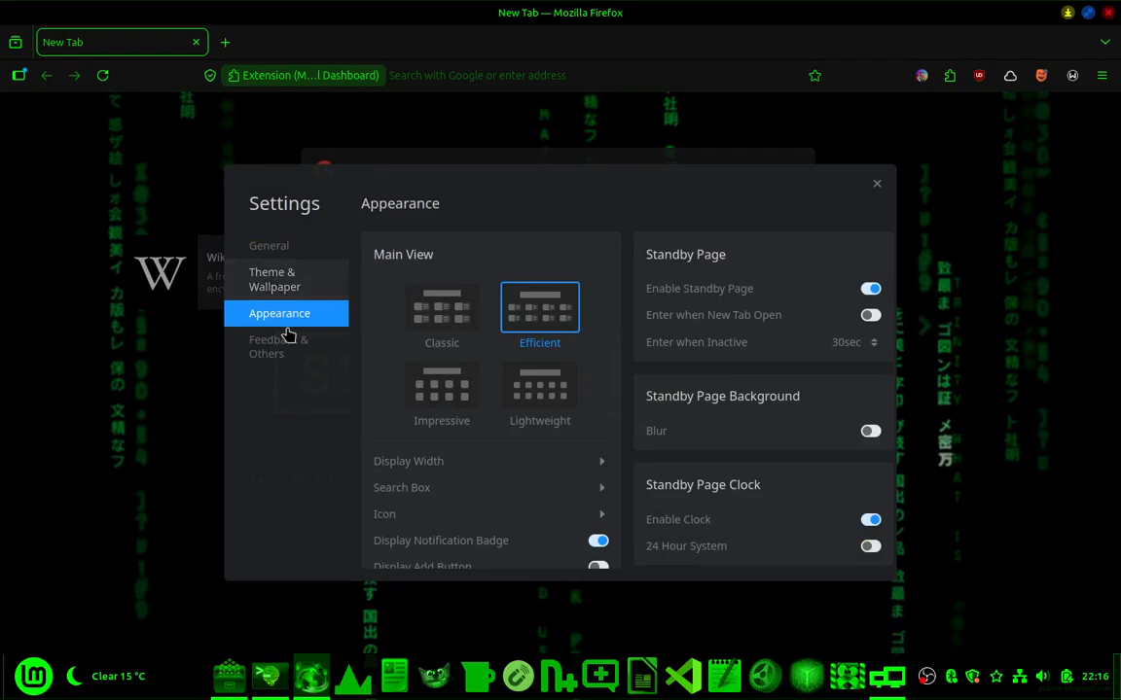
{"action": "left_click", "coordinate": [288, 337]}
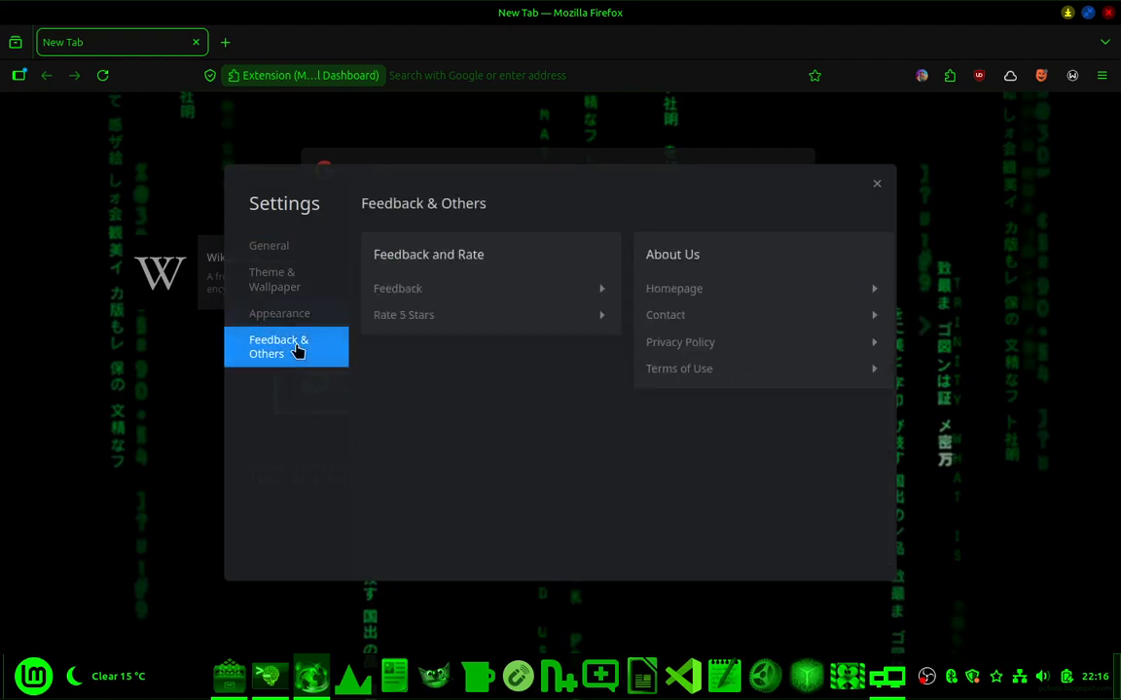
- View the MONKNOW homepage from the About Us section, closing its tab and the dashboard settings
{"action": "left_click", "coordinate": [721, 295]}
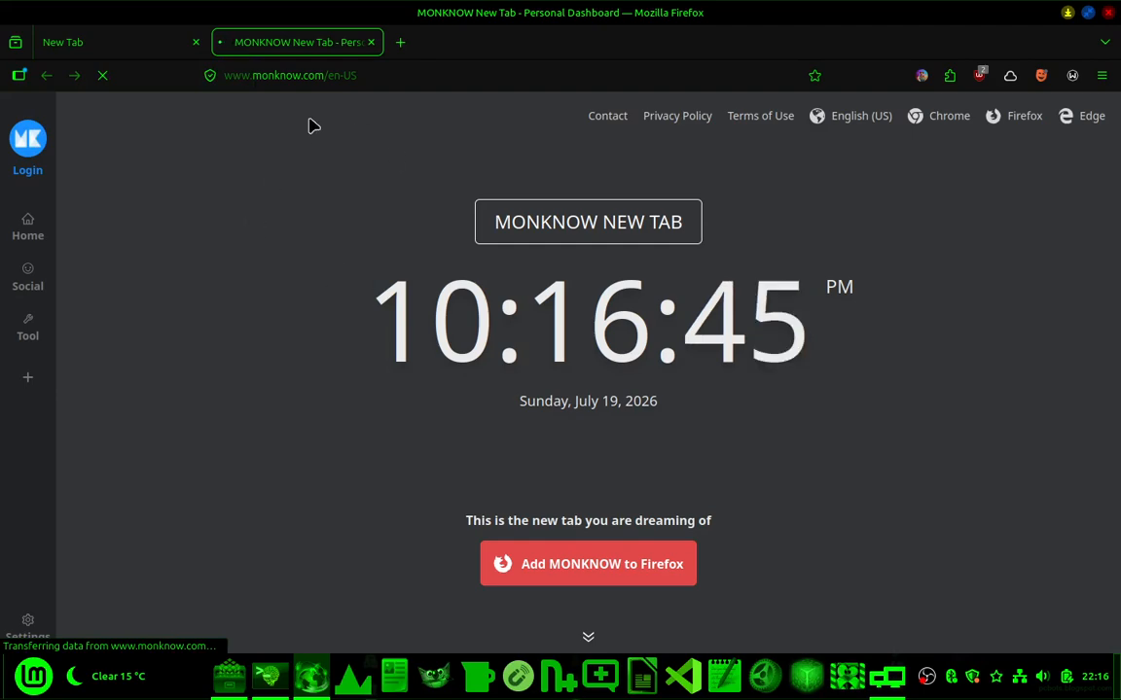
{"action": "left_click", "coordinate": [371, 43]}
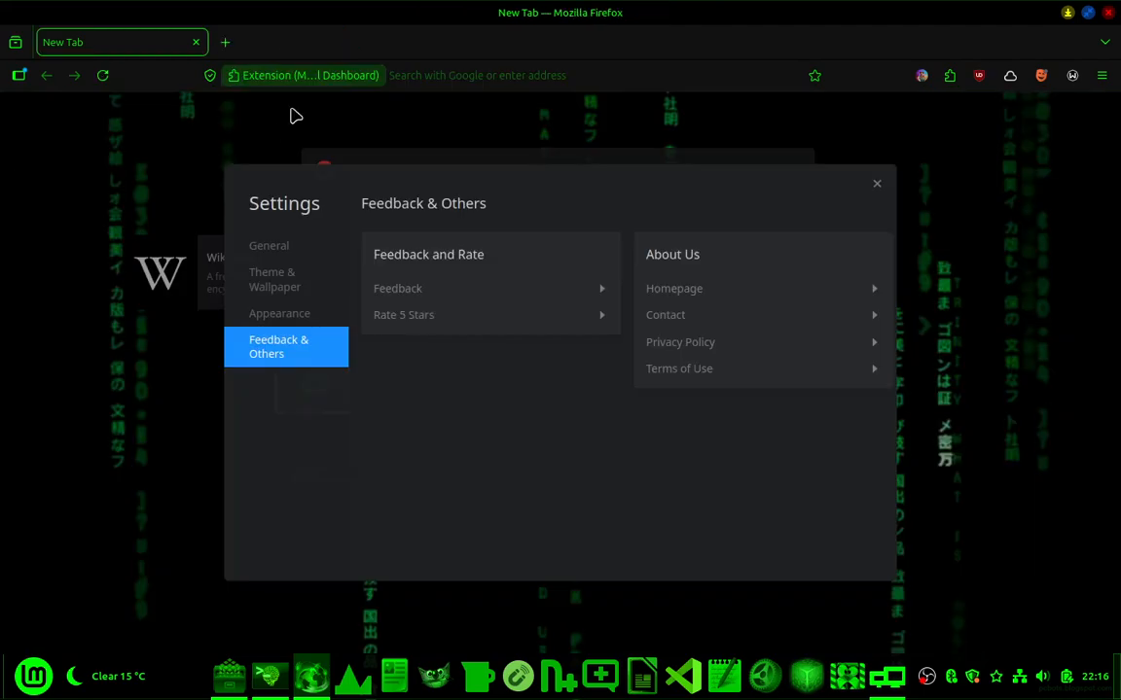
{"action": "left_click", "coordinate": [876, 184]}
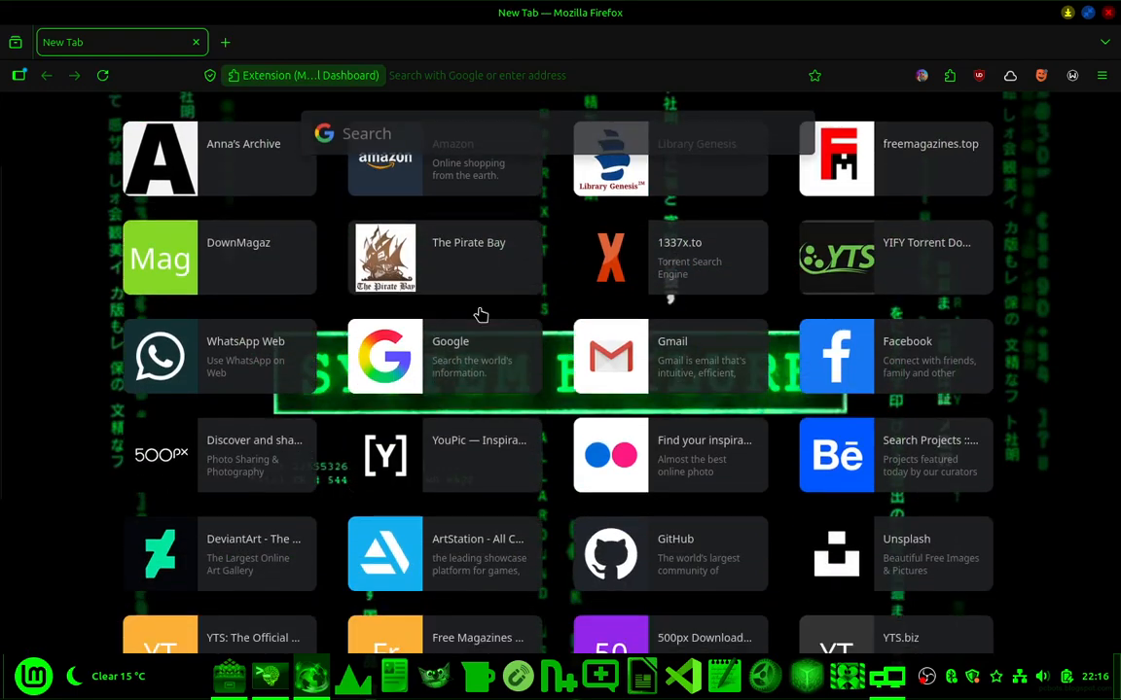
- Look through the website shortcut groups on the new tab dashboard, and minimize the browser
{"action": "scroll", "coordinate": [479, 314], "scroll_direction": "down", "scroll_amount": 5}
{"action": "scroll", "coordinate": [479, 314], "scroll_direction": "up", "scroll_amount": 5}
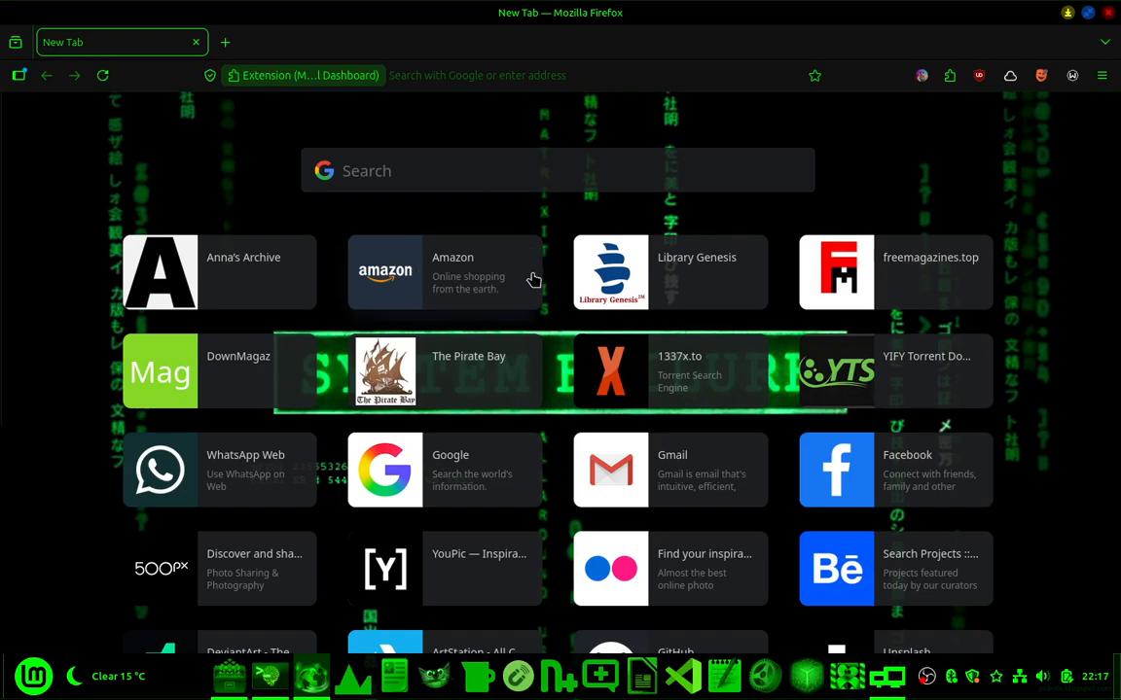
{"action": "scroll", "coordinate": [510, 272], "scroll_direction": "down", "scroll_amount": 5}
{"action": "scroll", "coordinate": [508, 260], "scroll_direction": "up", "scroll_amount": 5}
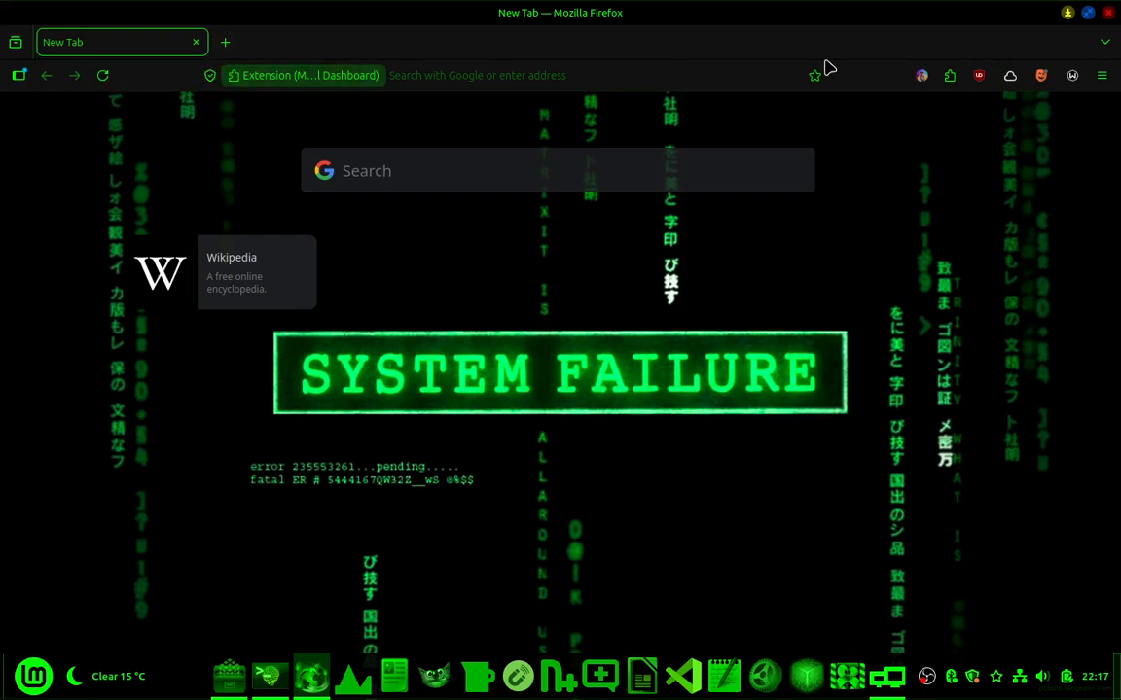
{"action": "left_click", "coordinate": [1069, 17]}
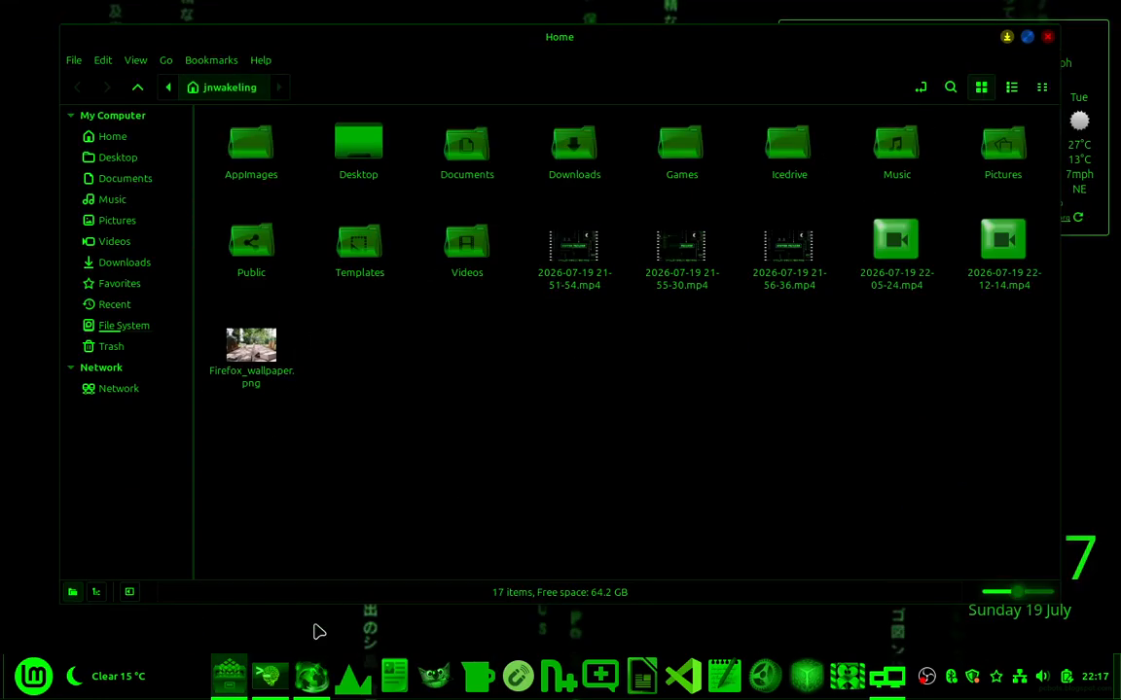
- View the CPU performance graph in the system monitor, and close it along with the Home folder and Terminal windows
{"action": "mouse_move", "coordinate": [314, 673]}
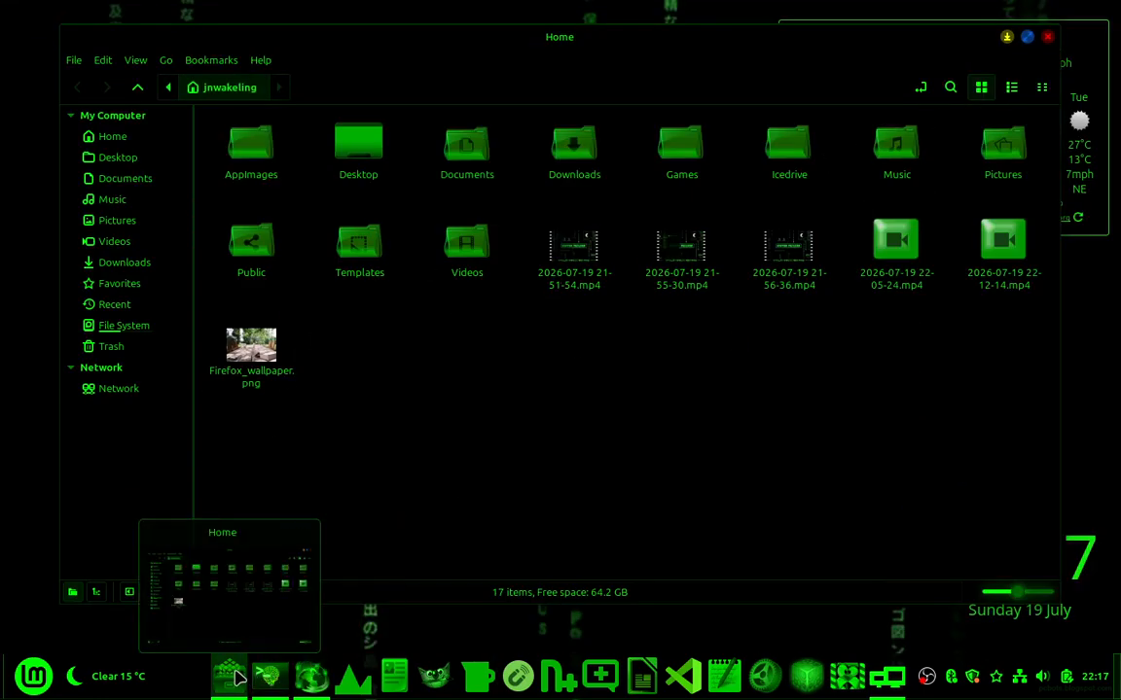
{"action": "mouse_move", "coordinate": [270, 678]}
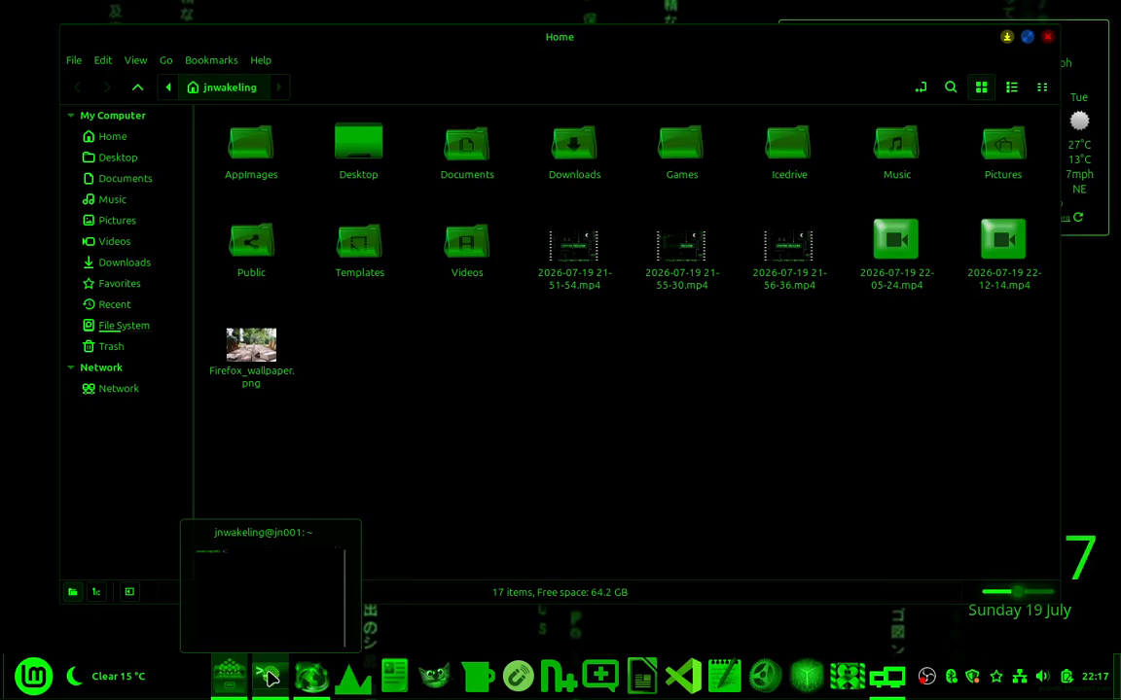
{"action": "left_click", "coordinate": [352, 671]}
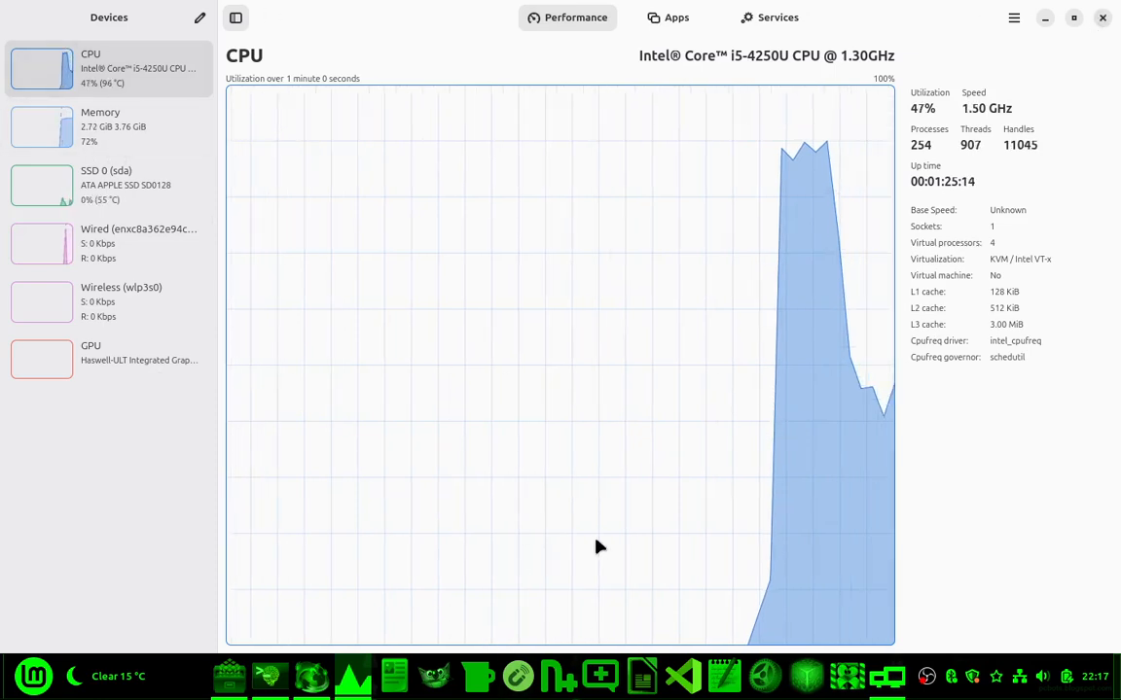
{"action": "left_click", "coordinate": [1102, 18]}
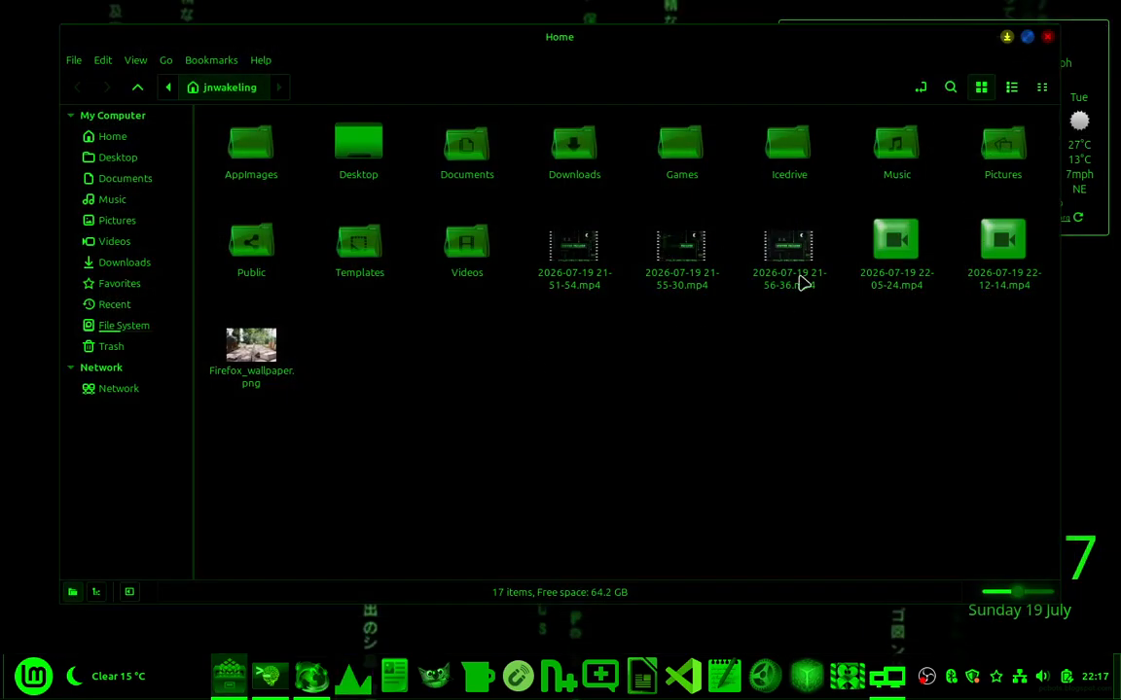
{"action": "left_click", "coordinate": [1049, 40]}
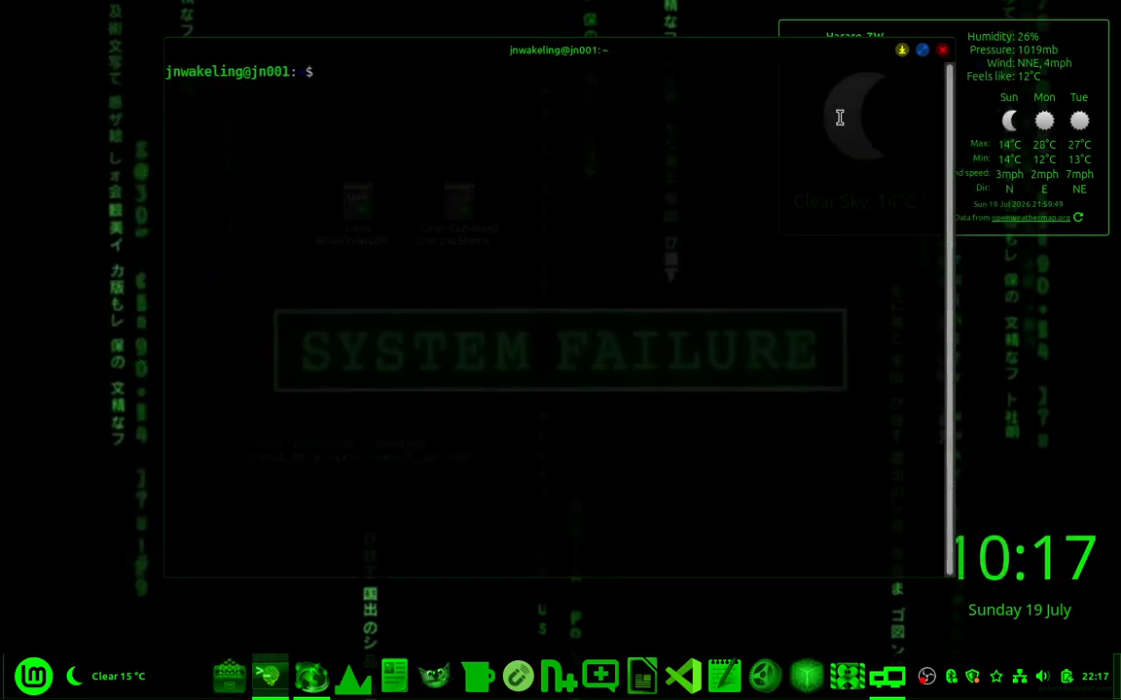
{"action": "left_click", "coordinate": [942, 48]}
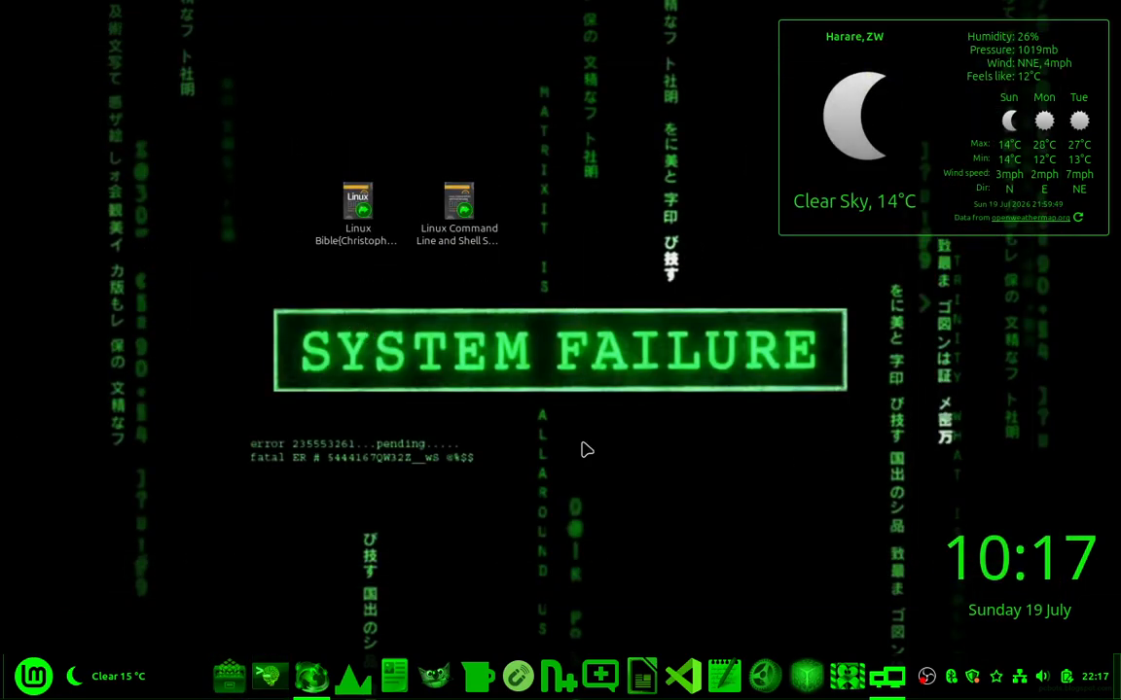
- Look over the pointer, application, icon and desktop theme selections in the Themes settings, and close the window
{"action": "left_click", "coordinate": [847, 678]}
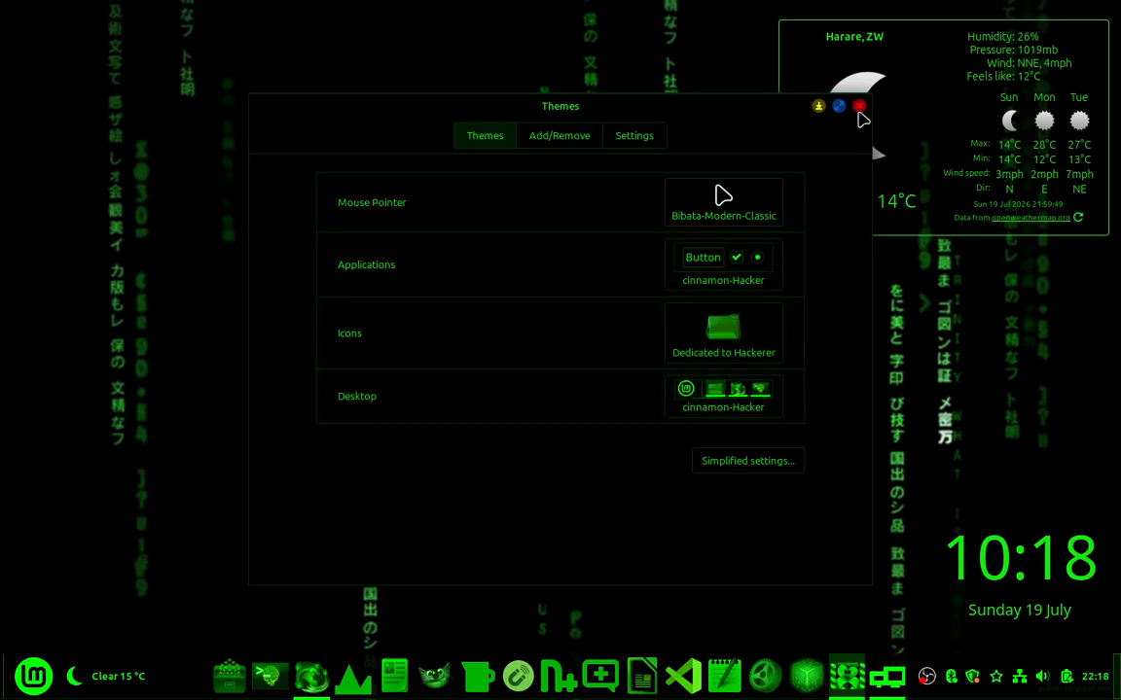
{"action": "left_click", "coordinate": [859, 105]}
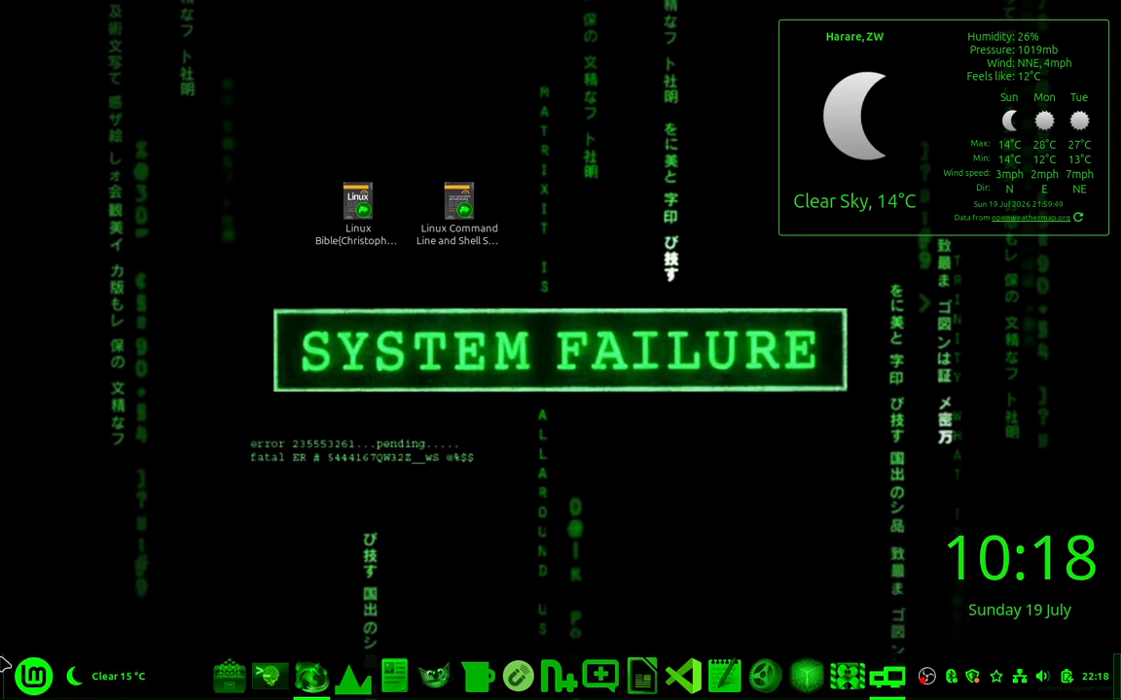
- Browse the application categories of the Mint menu, including Graphics, and dismiss it
{"action": "left_click", "coordinate": [33, 675]}
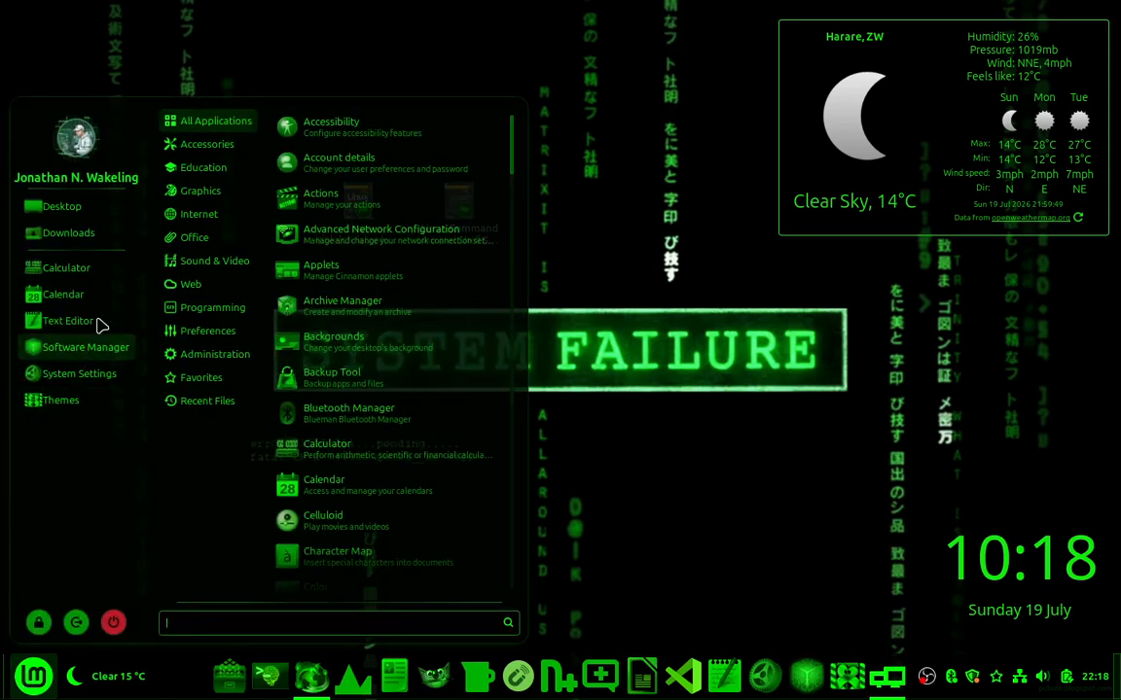
{"action": "left_click", "coordinate": [35, 683]}
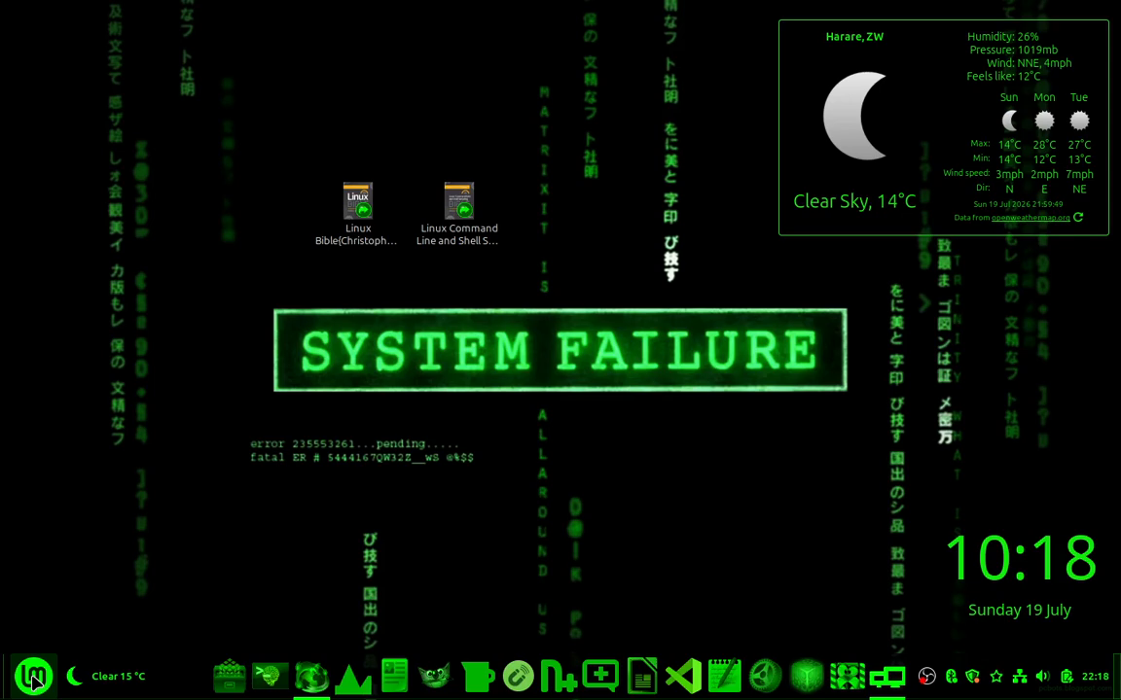
{"action": "left_click", "coordinate": [35, 681]}
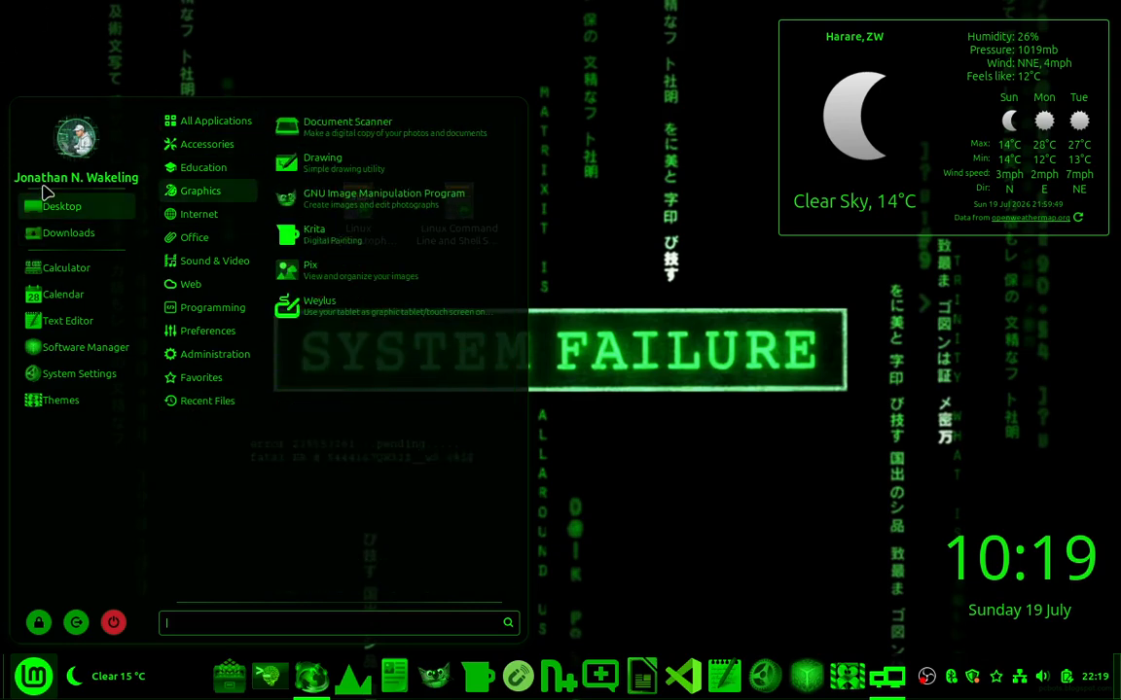
{"action": "left_click", "coordinate": [1018, 288]}
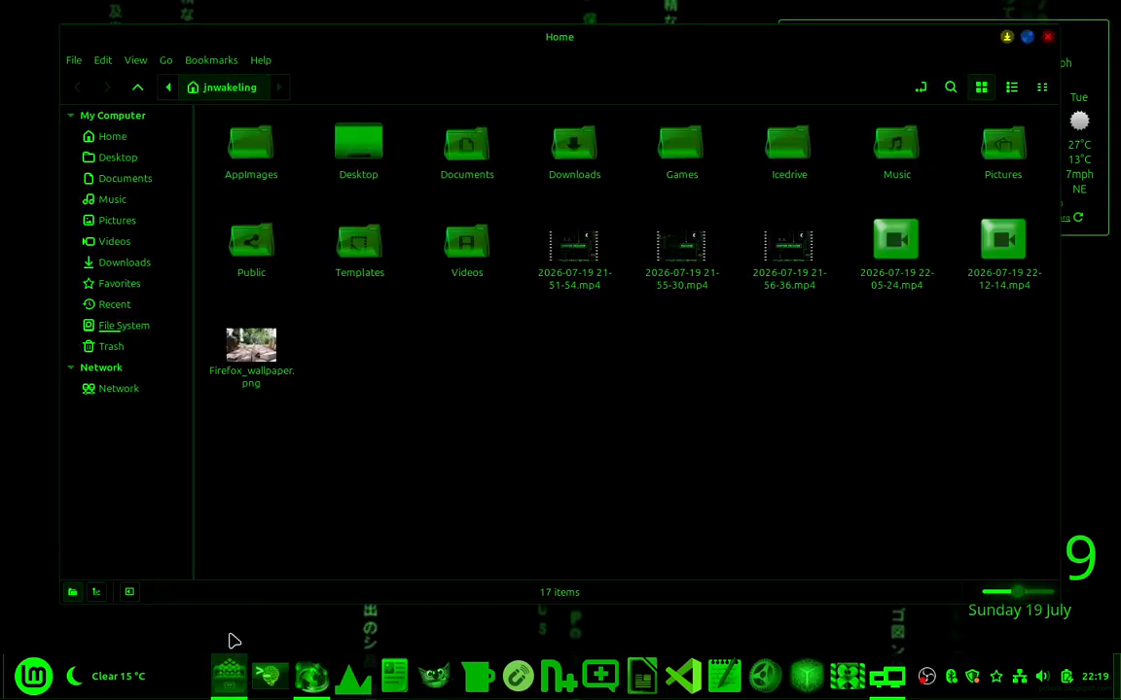
- In the file manager, go to Documents > Ongoing projects > Sys Failure and open Sys_Failure_Profile_001.png
{"action": "left_click", "coordinate": [141, 179]}
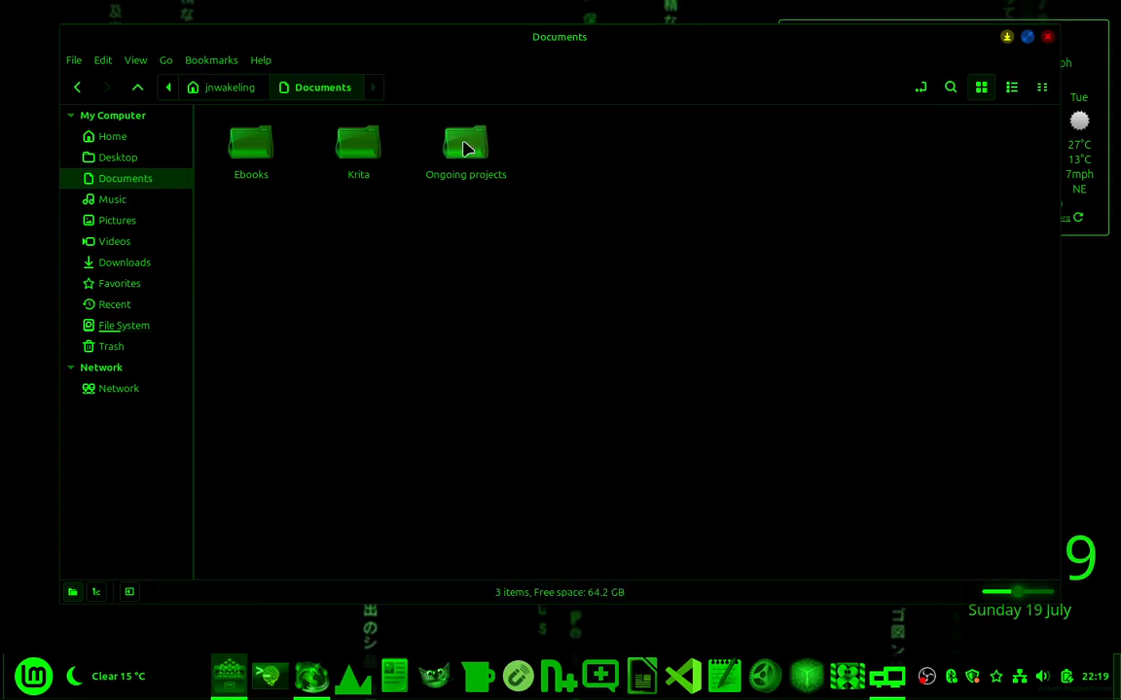
{"action": "double_click", "coordinate": [463, 150]}
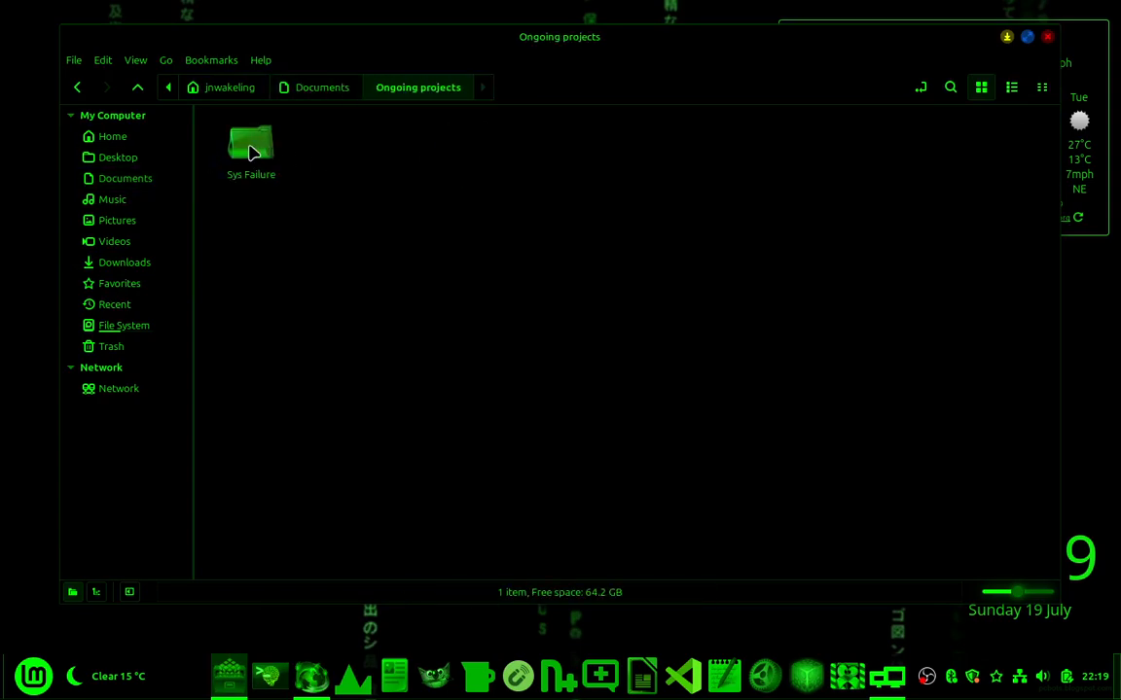
{"action": "double_click", "coordinate": [250, 151]}
{"action": "double_click", "coordinate": [272, 144]}
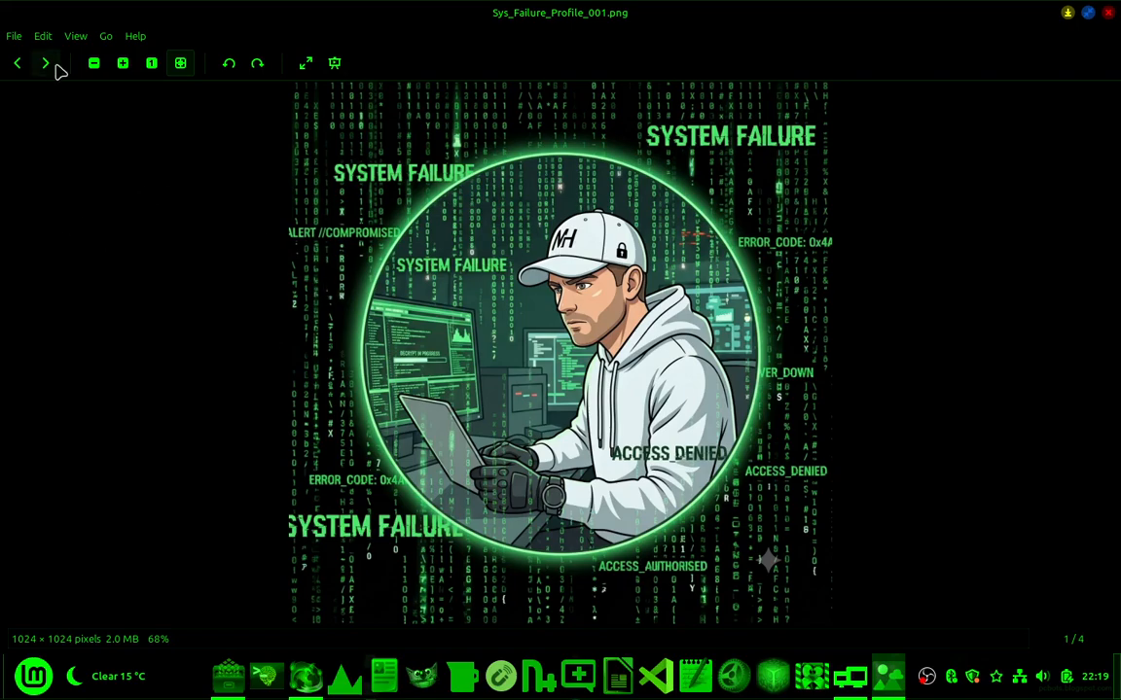
- Page repeatedly through the profile images in the Sys Failure folder, and close the image viewer and file manager
{"action": "left_click", "coordinate": [47, 64]}
{"action": "left_click", "coordinate": [46, 65]}
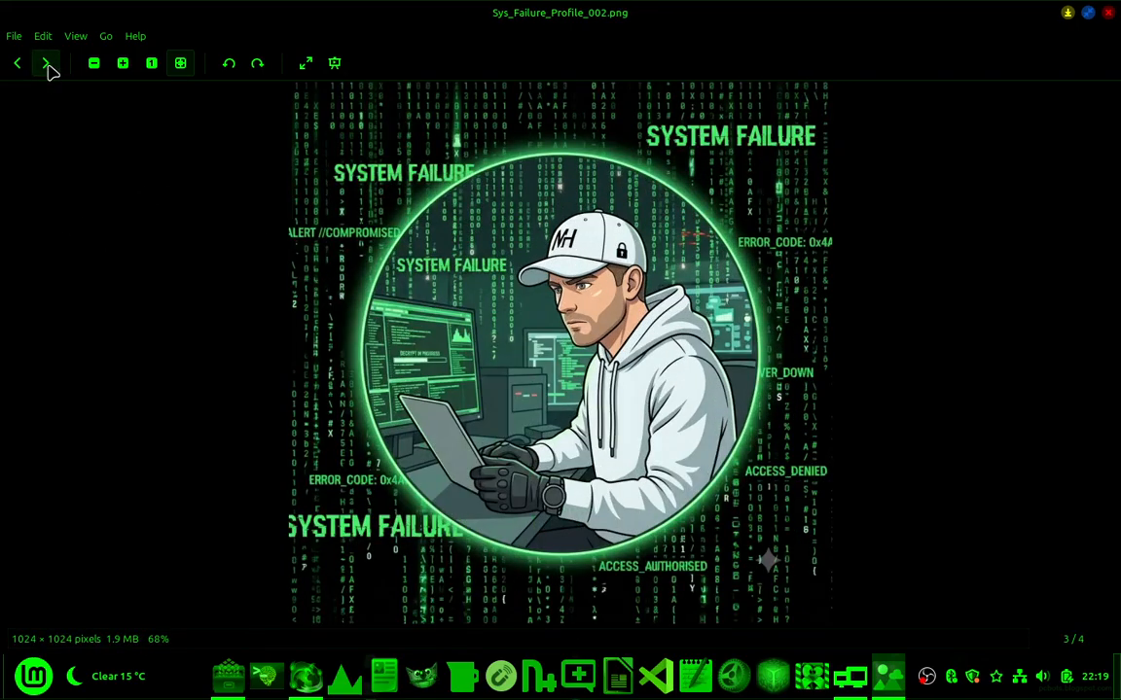
{"action": "left_click", "coordinate": [47, 64]}
{"action": "left_click", "coordinate": [47, 64]}
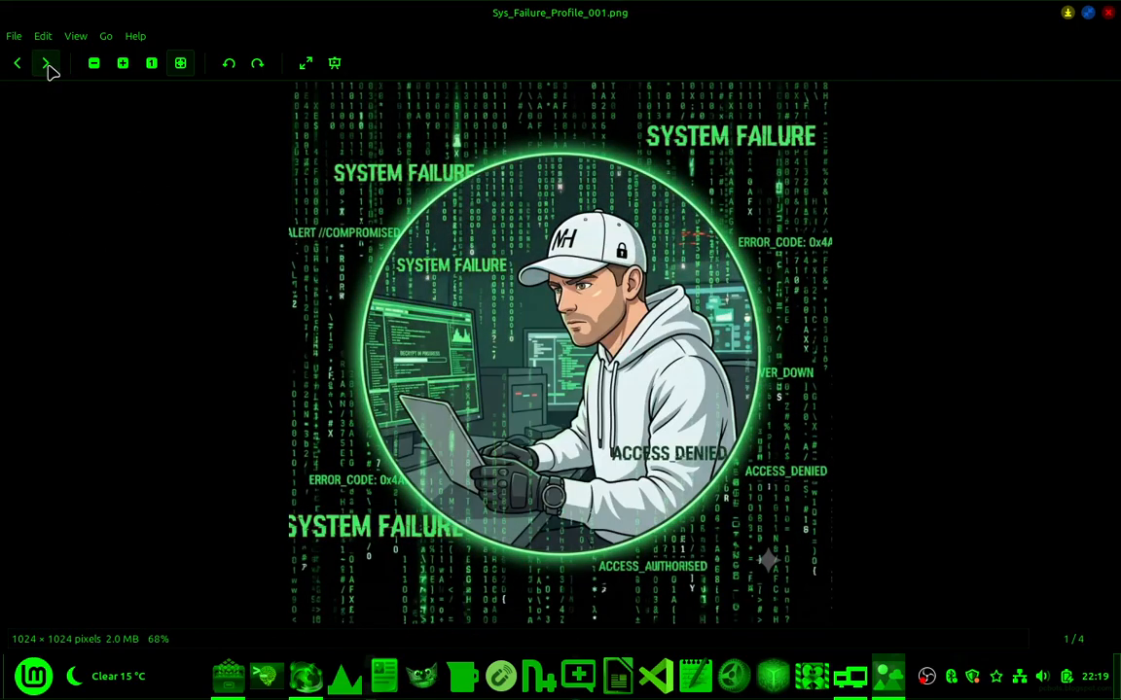
{"action": "left_click", "coordinate": [47, 64]}
{"action": "left_click", "coordinate": [46, 64]}
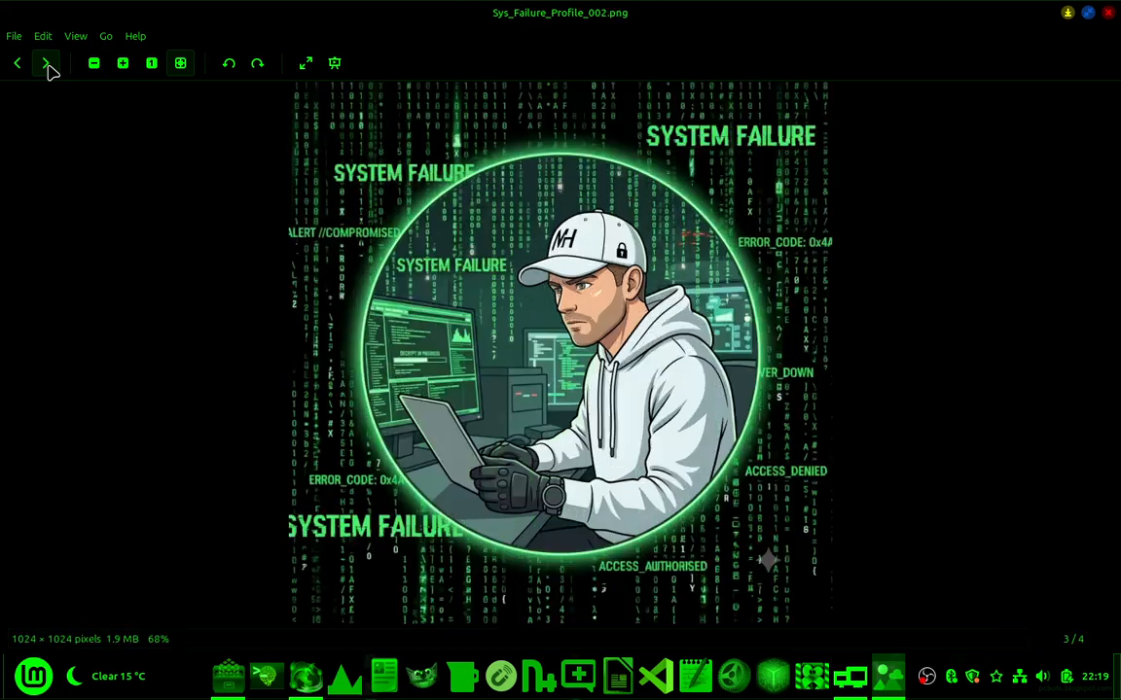
{"action": "left_click", "coordinate": [47, 64]}
{"action": "left_click", "coordinate": [47, 64]}
{"action": "left_click", "coordinate": [47, 64]}
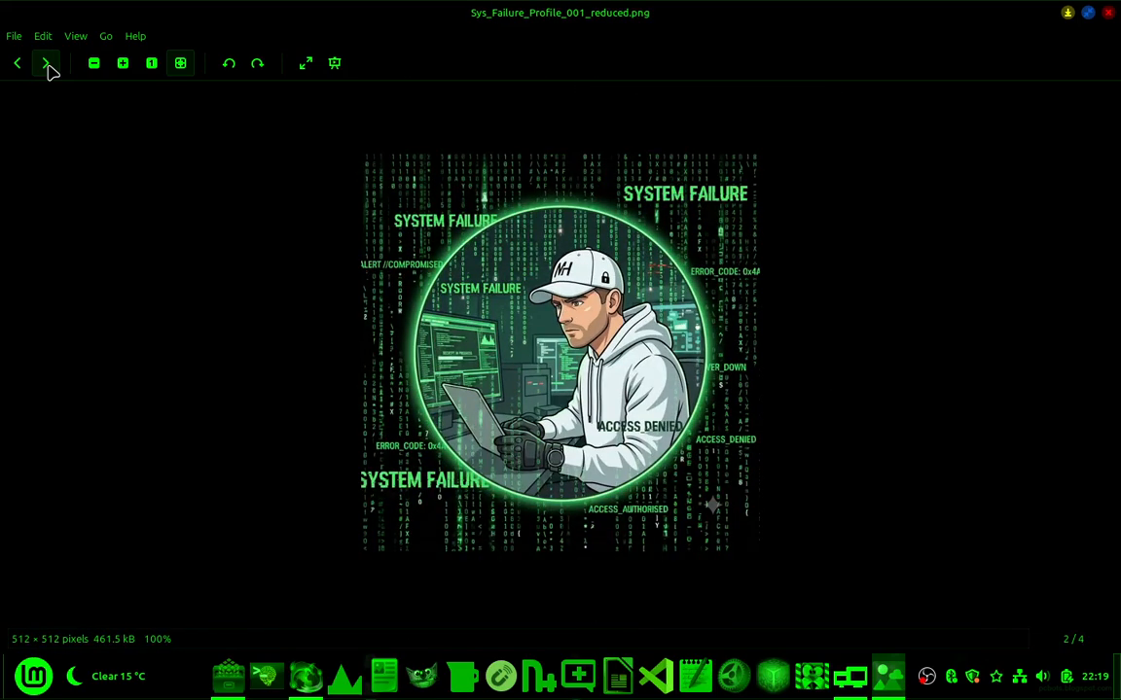
{"action": "left_click", "coordinate": [47, 64]}
{"action": "left_click", "coordinate": [1107, 12]}
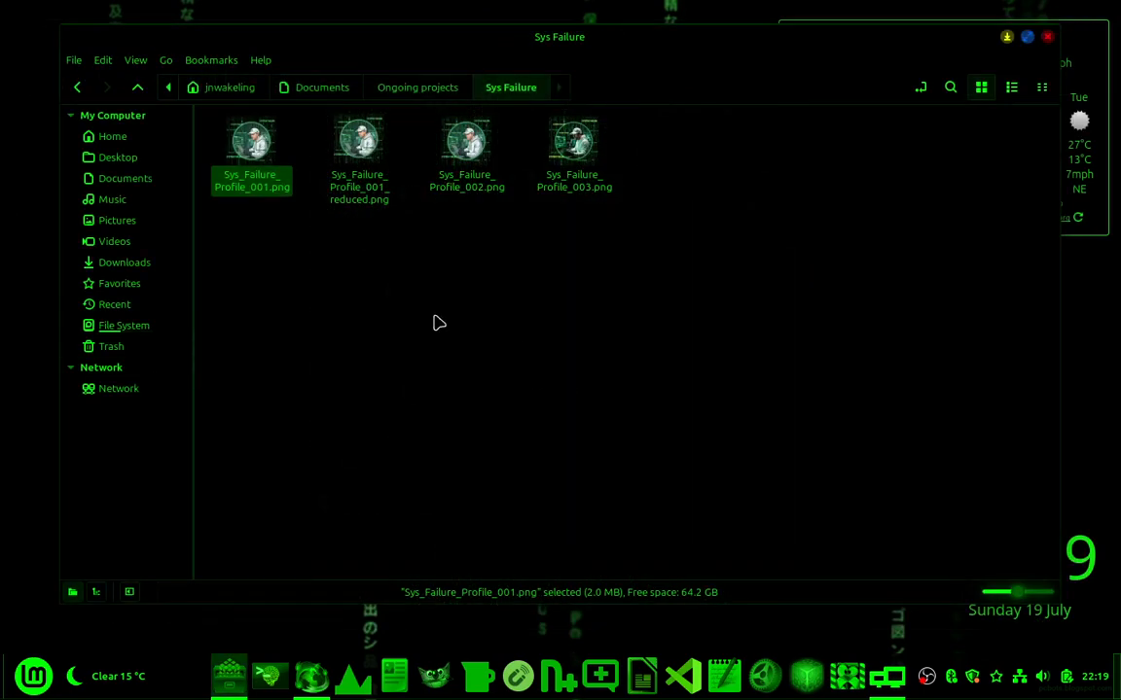
{"action": "left_click", "coordinate": [1047, 37]}
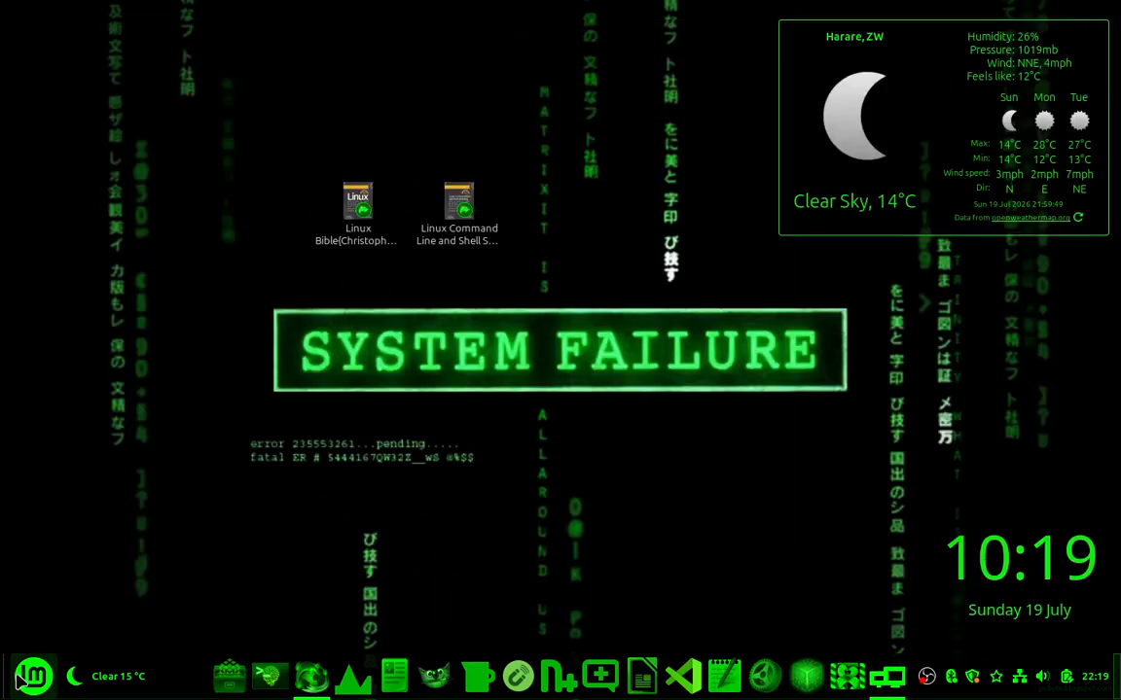
- Launch GNU Image Manipulation Program from the Graphics category, dismiss its welcome dialog to view the workspace, and close it
{"action": "left_click", "coordinate": [33, 675]}
{"action": "left_click", "coordinate": [198, 214]}
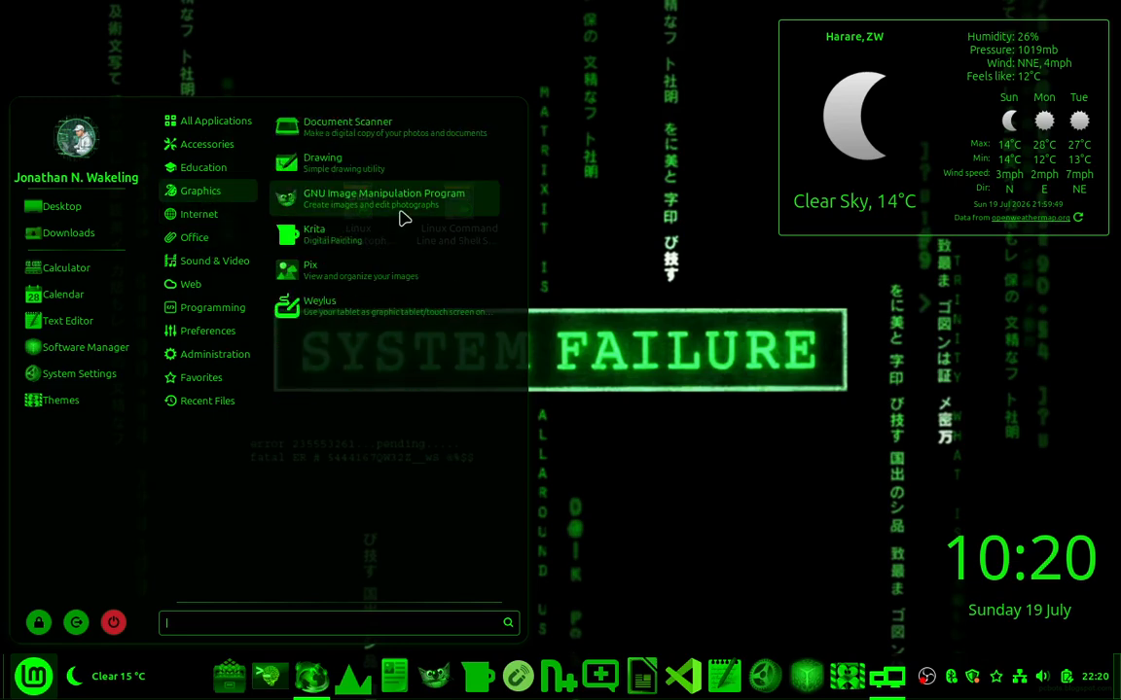
{"action": "mouse_move", "coordinate": [219, 181]}
{"action": "left_click", "coordinate": [384, 198]}
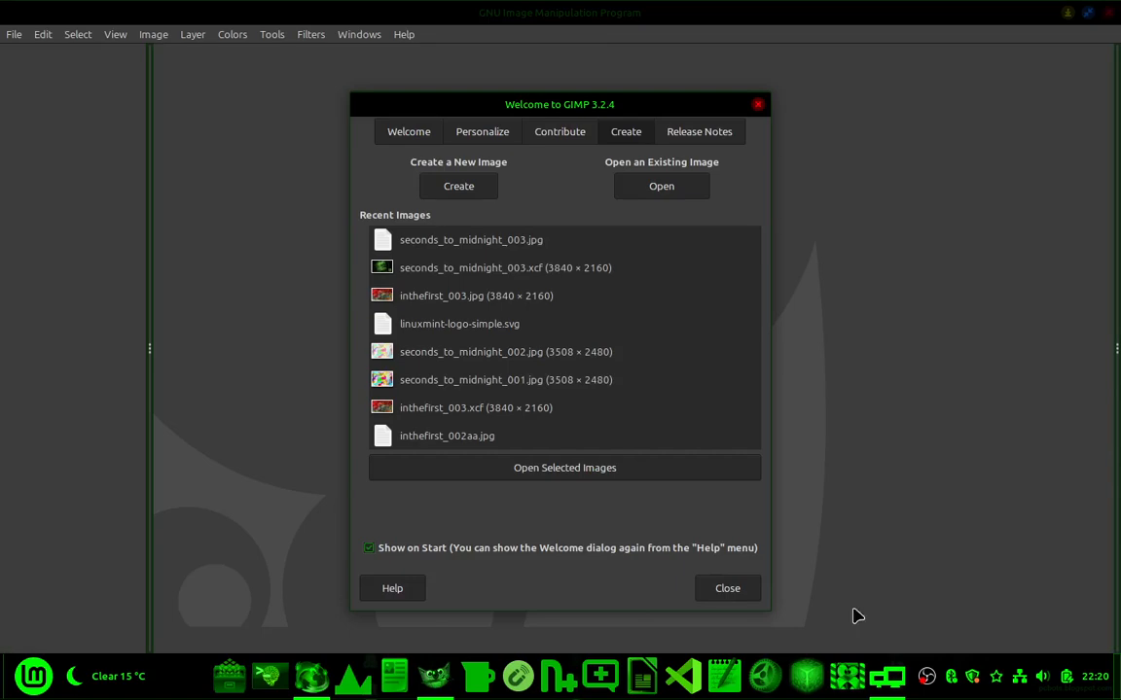
{"action": "left_click", "coordinate": [736, 596]}
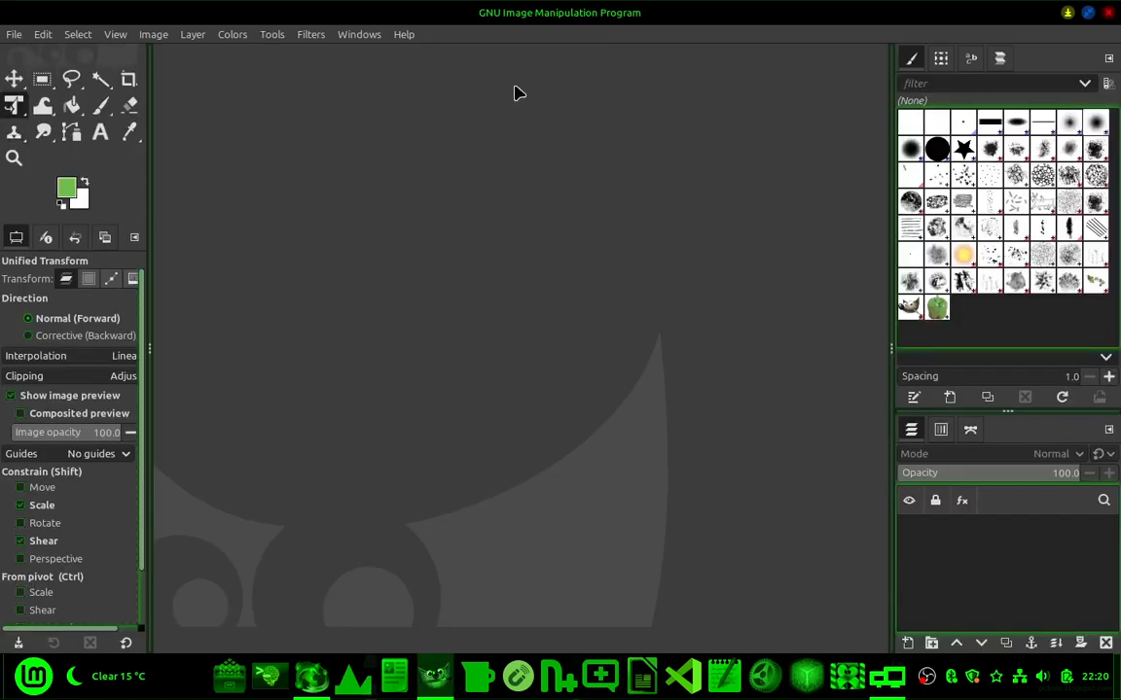
{"action": "left_click", "coordinate": [1108, 12]}
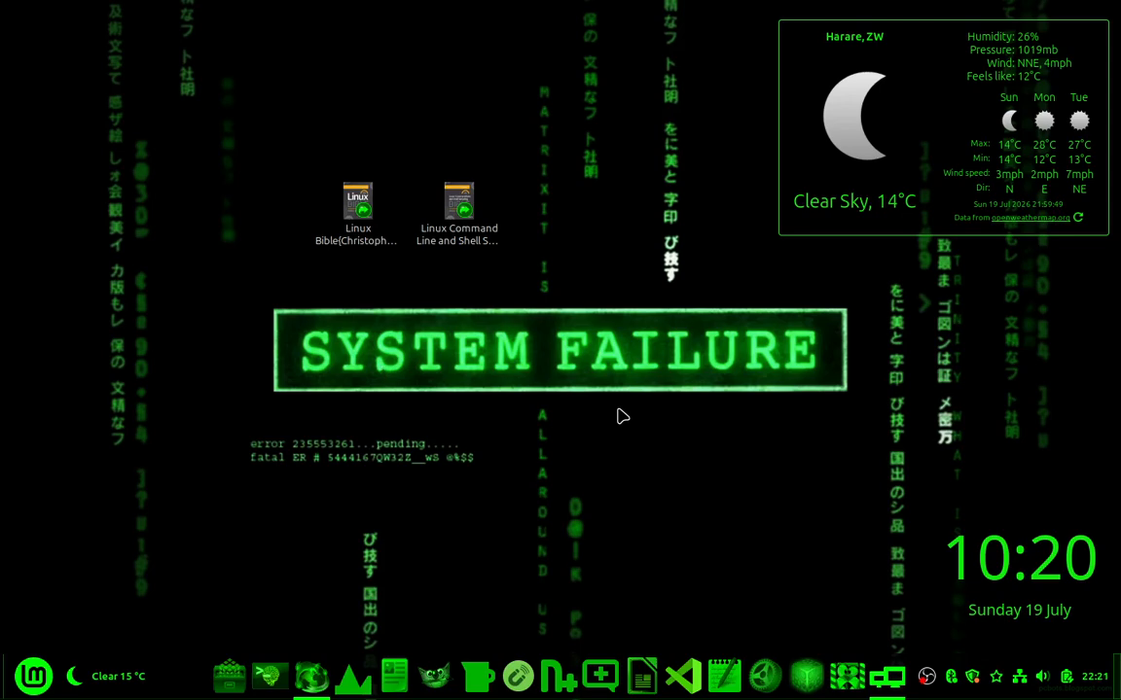
{"action": "right_click", "coordinate": [603, 101]}
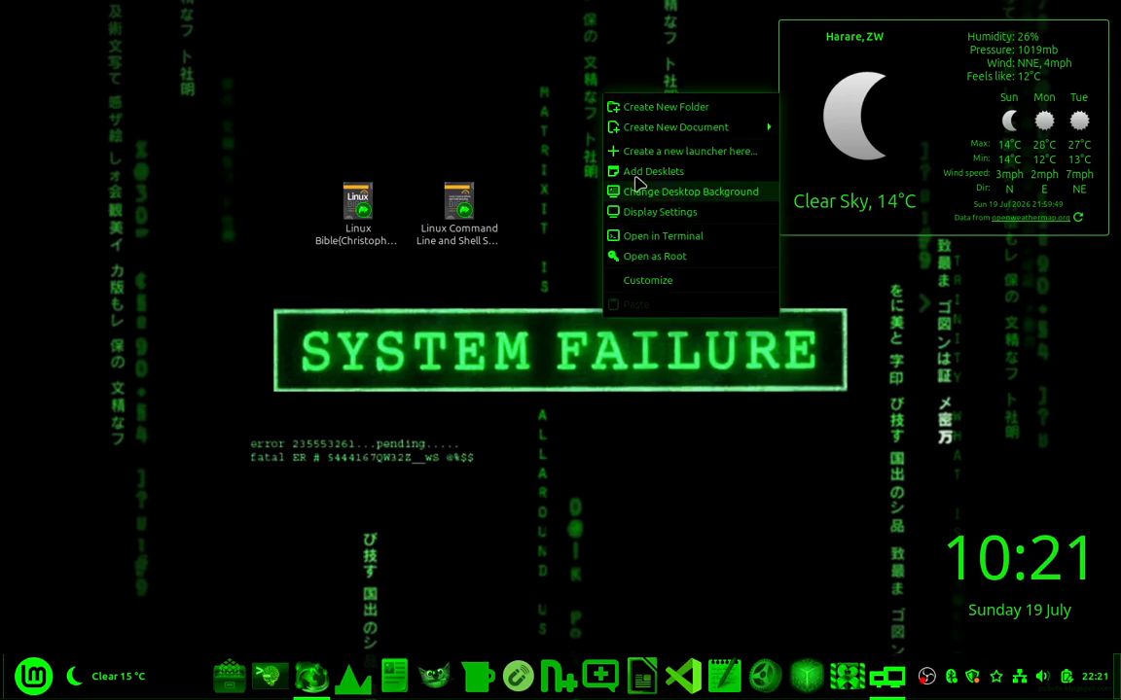
{"action": "left_click", "coordinate": [418, 459]}
- Bring up the Log Out dialog from the Mint menu to view its options, and cancel it
{"action": "left_click", "coordinate": [41, 665]}
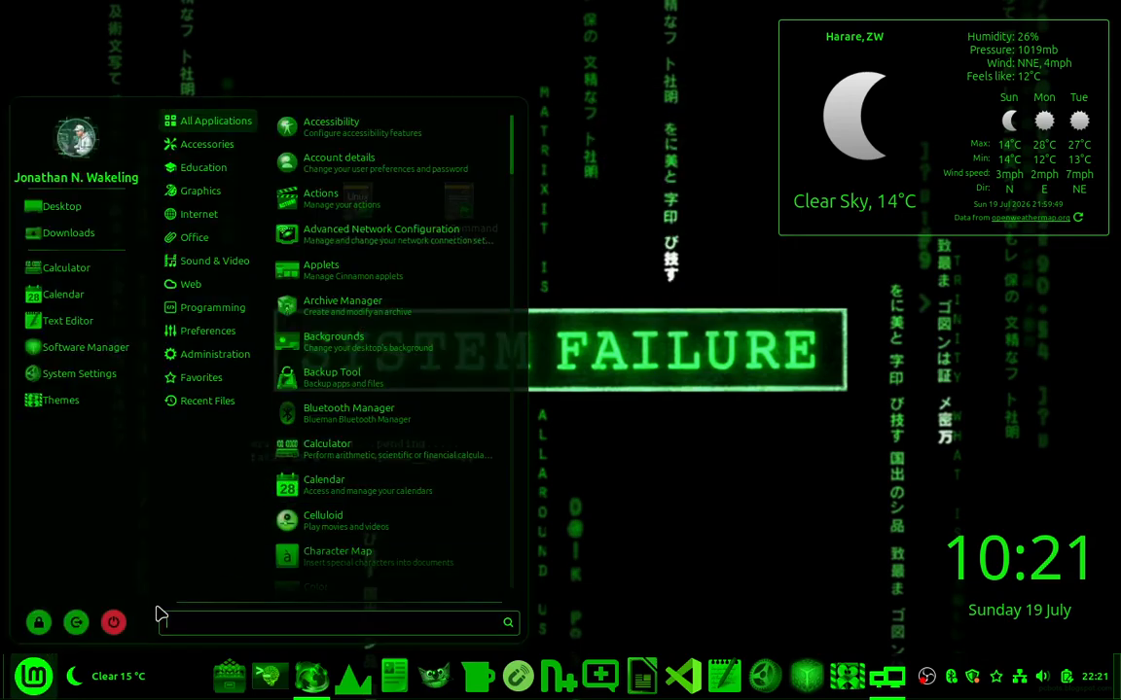
{"action": "left_click", "coordinate": [78, 623]}
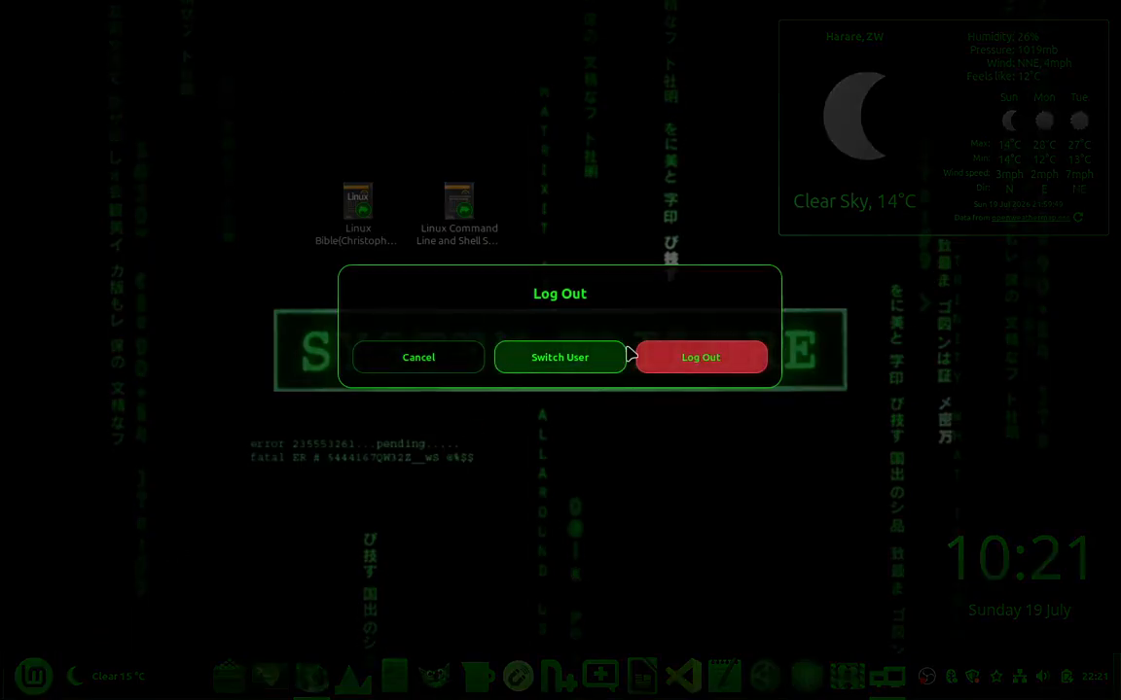
{"action": "left_click", "coordinate": [426, 378]}
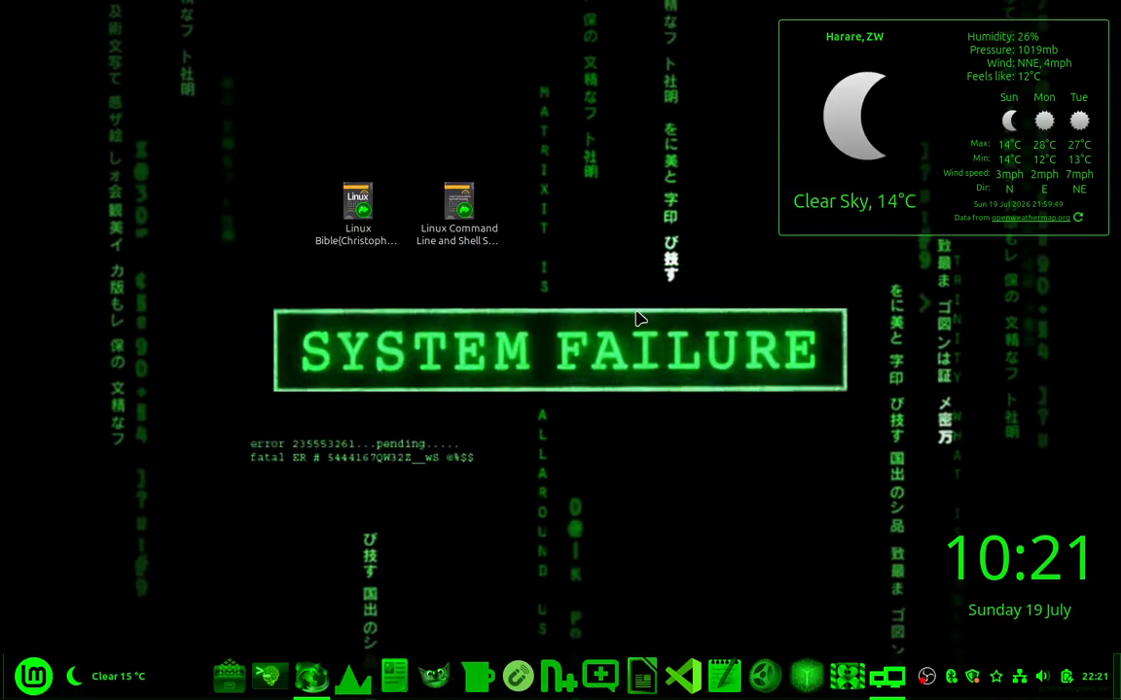